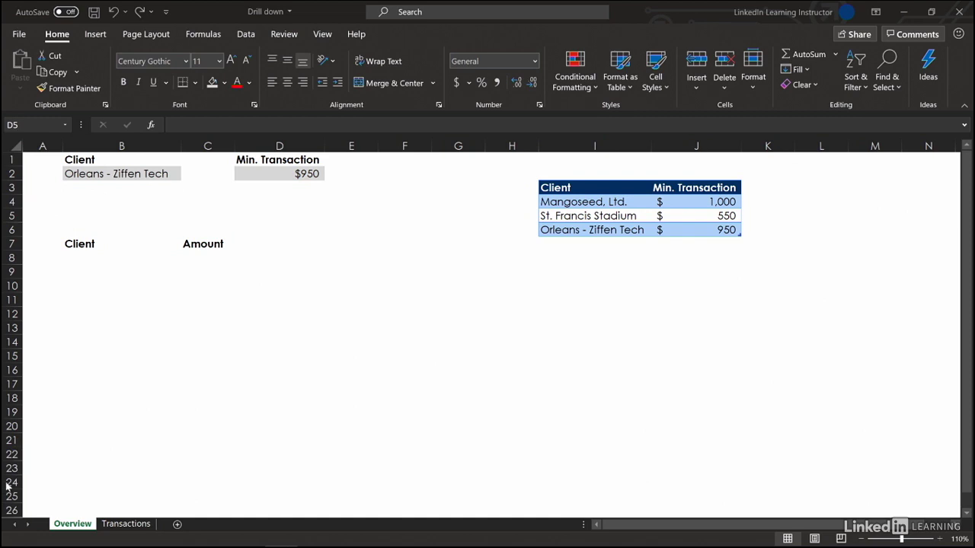
# - Look over the client transactions on the Transactions sheet and return to the Overview sheet
pyautogui.click(113, 525)
pyautogui.click(126, 524)
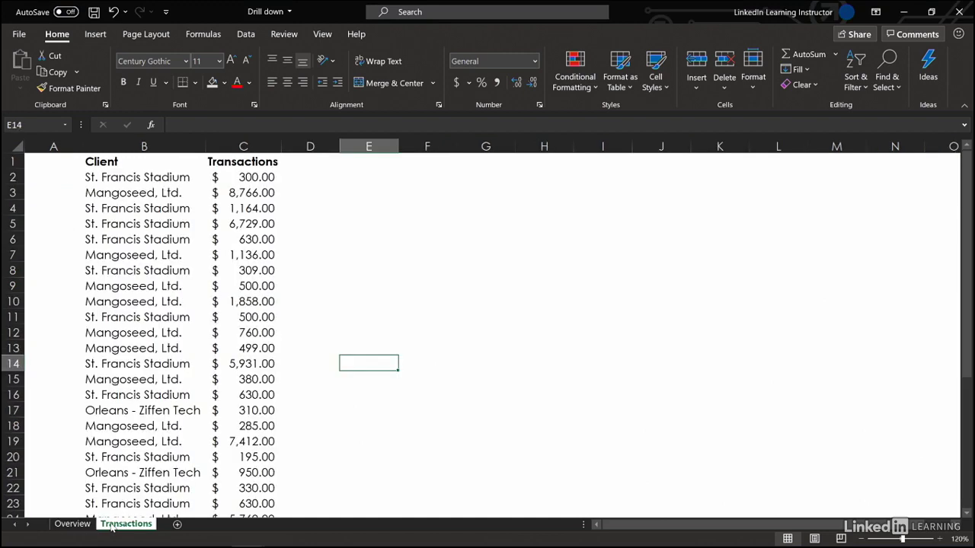
pyautogui.click(73, 524)
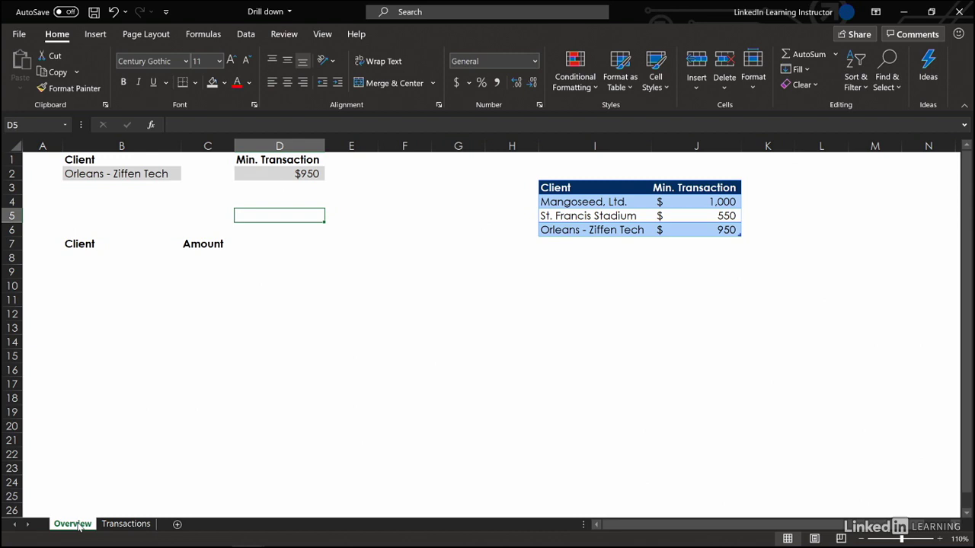
# - Choose Mangoseed, Ltd. as the client in cell B2 of the Overview sheet
pyautogui.click(113, 176)
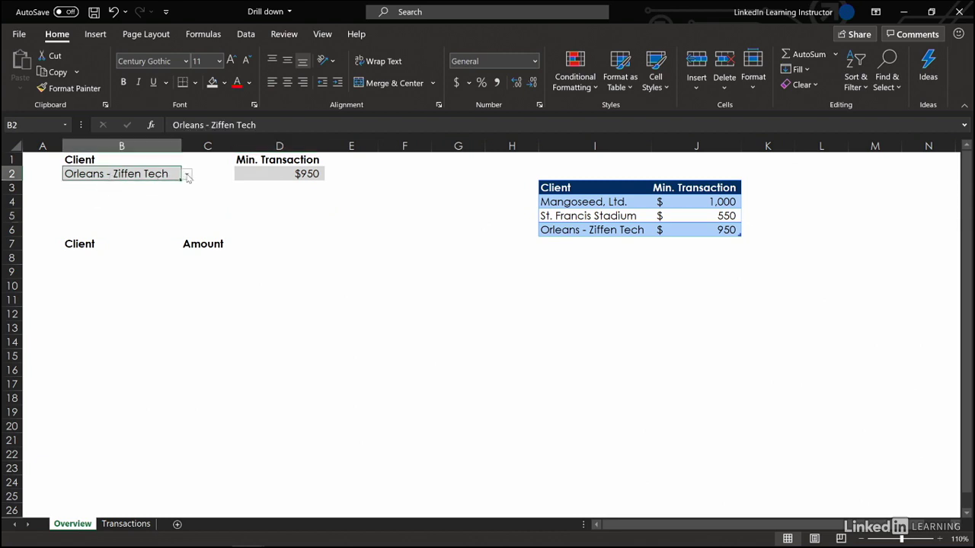
pyautogui.click(186, 175)
pyautogui.click(177, 187)
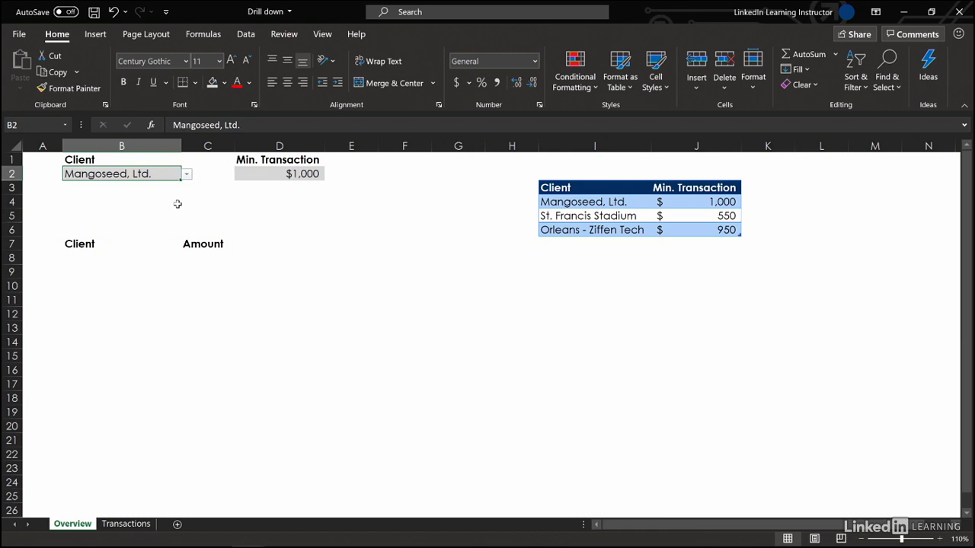
# - Inspect the minimum transaction formula in D2 and compare the Mangoseed, Ltd. rows 9 and 3 on the Transactions sheet
pyautogui.click(257, 174)
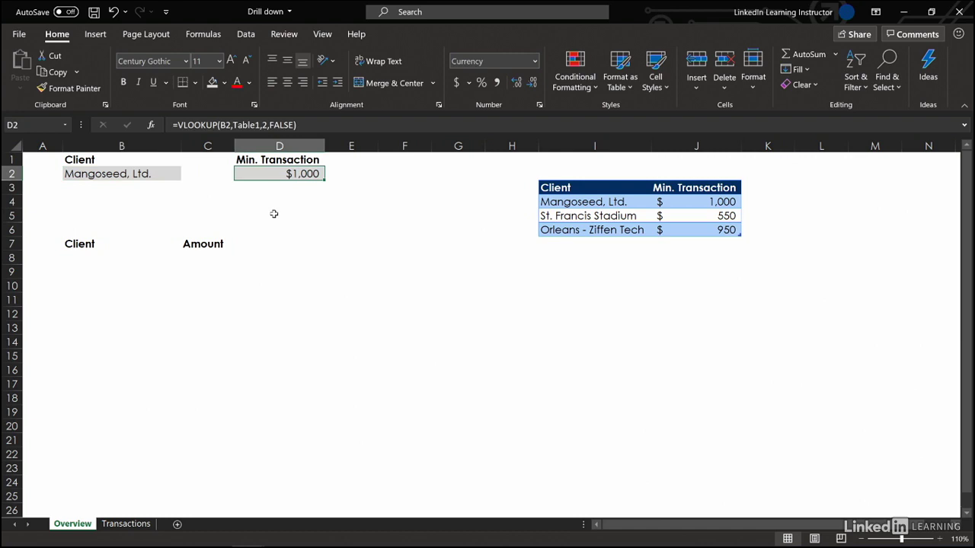
pyautogui.click(121, 215)
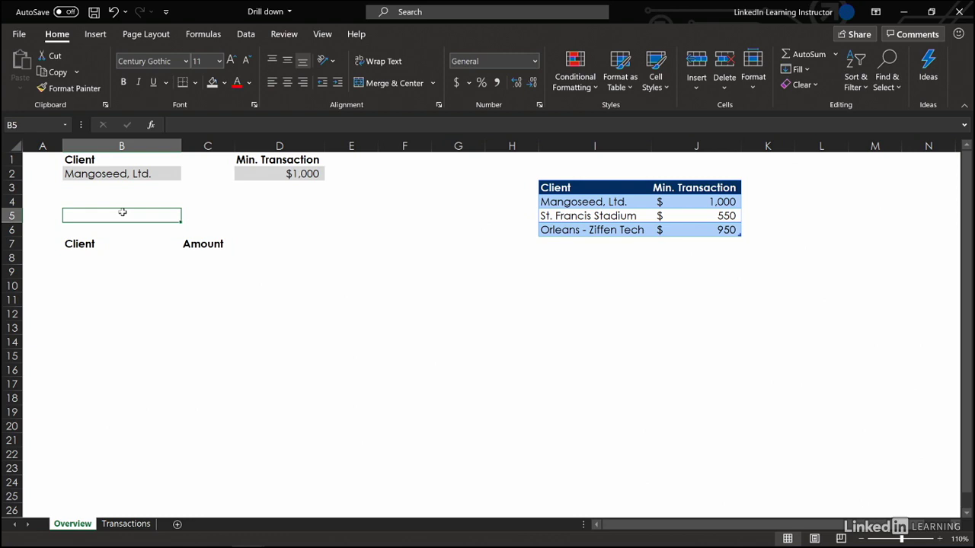
pyautogui.click(125, 524)
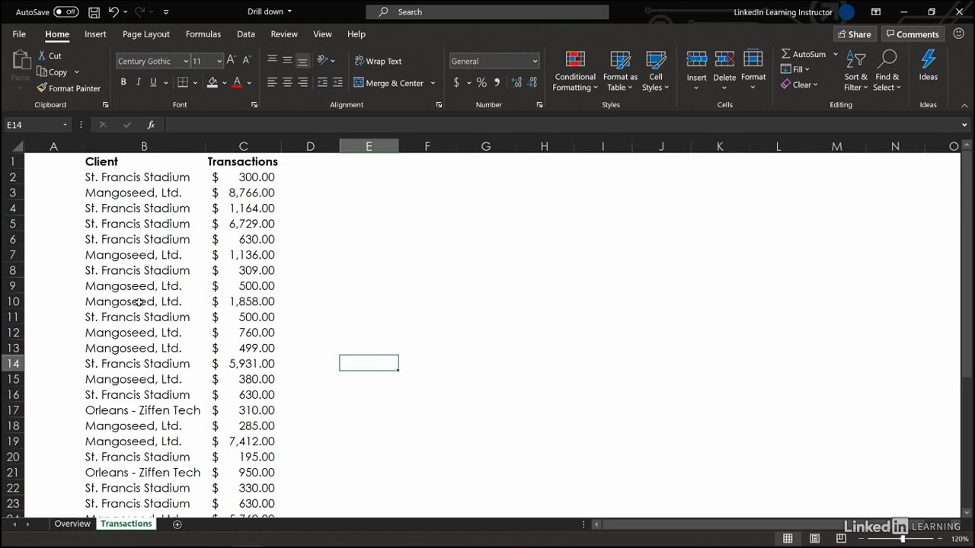
pyautogui.moveTo(135, 288); pyautogui.dragTo(232, 288)
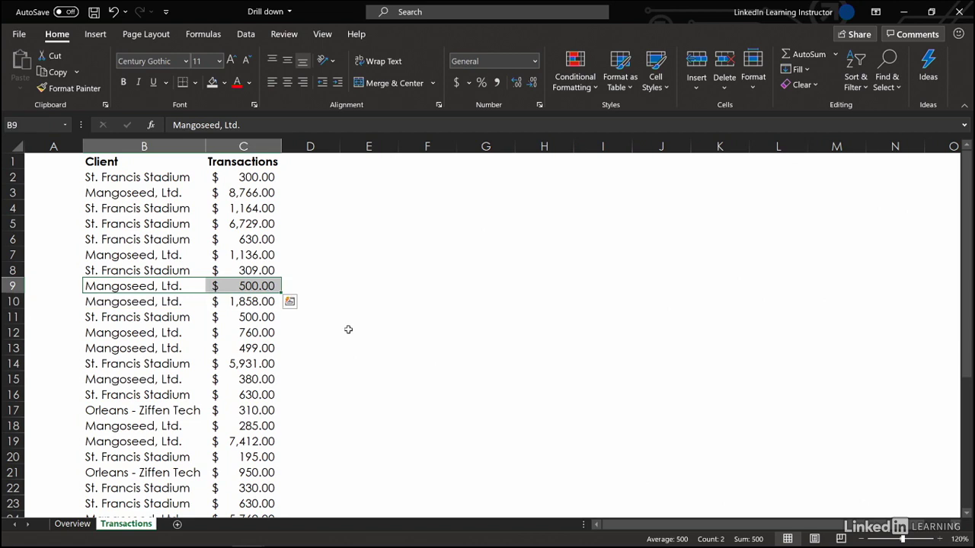
pyautogui.moveTo(168, 196); pyautogui.dragTo(242, 195)
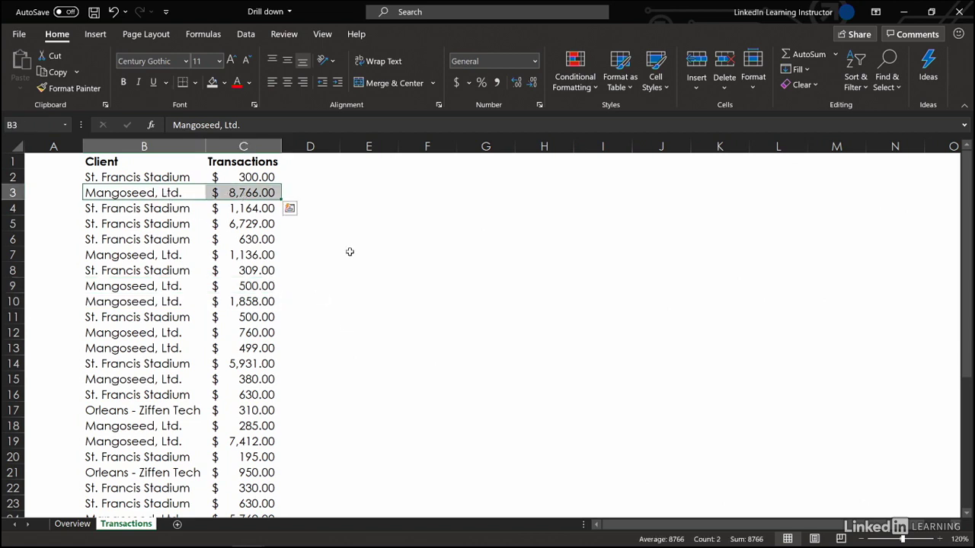
pyautogui.click(298, 296)
pyautogui.click(73, 524)
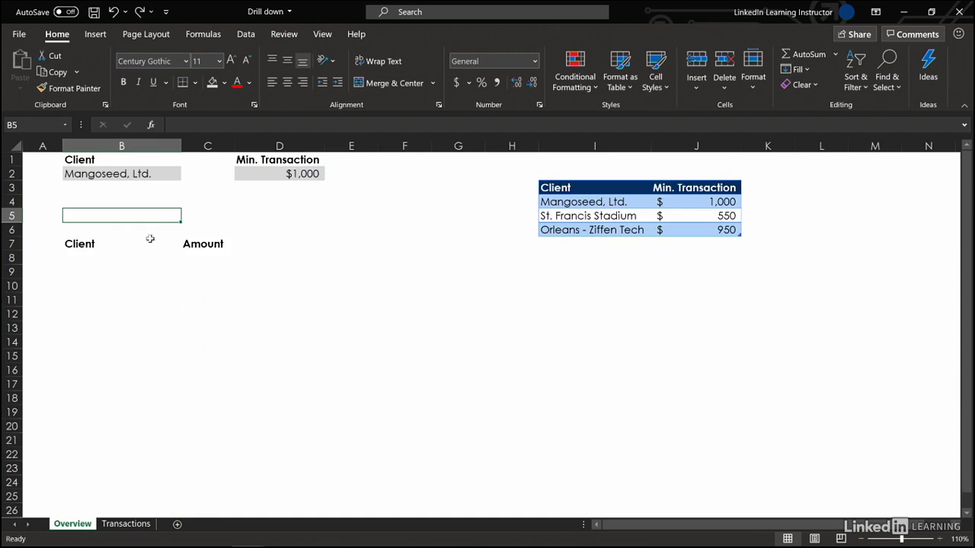
# - Bring the Overview range B1:B2 into Power Query as a table with headers and name the query Client
pyautogui.click(133, 173)
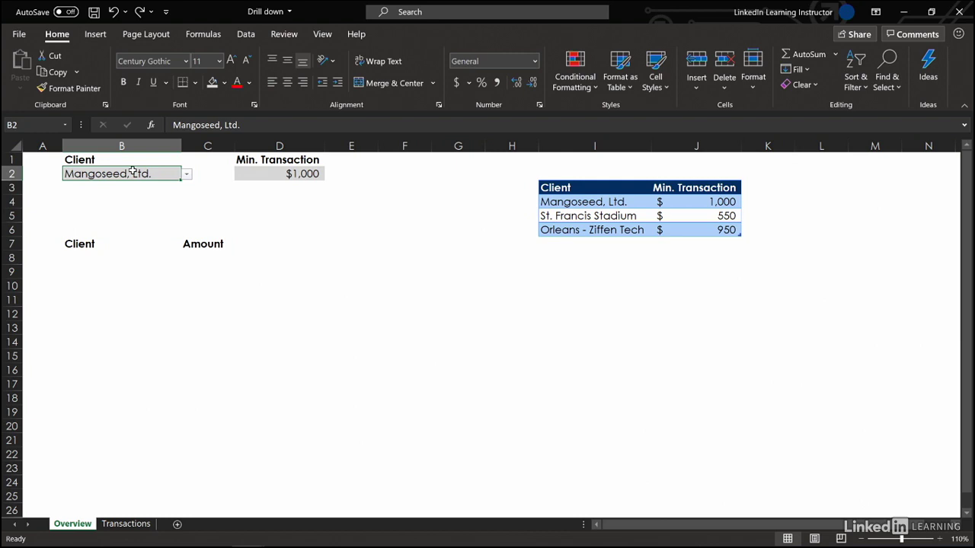
pyautogui.click(241, 35)
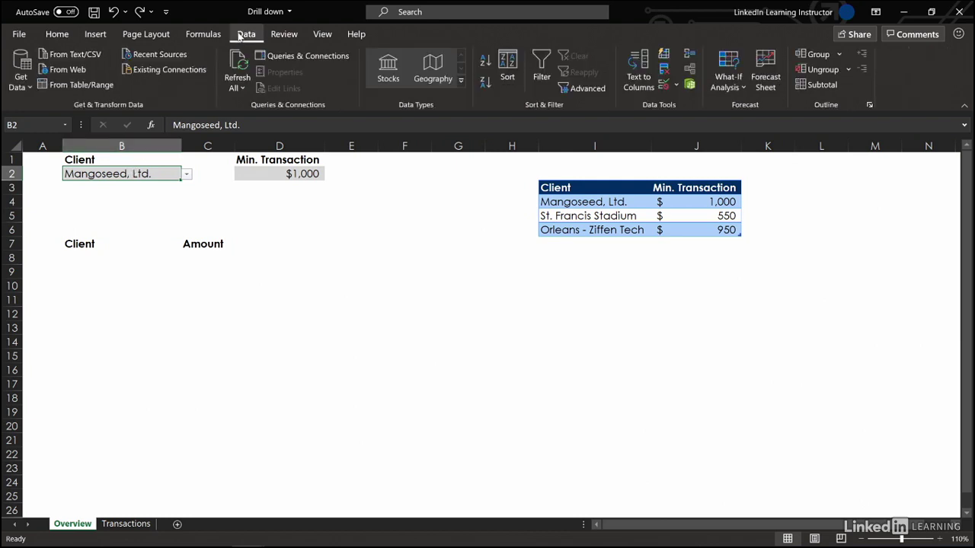
pyautogui.click(90, 82)
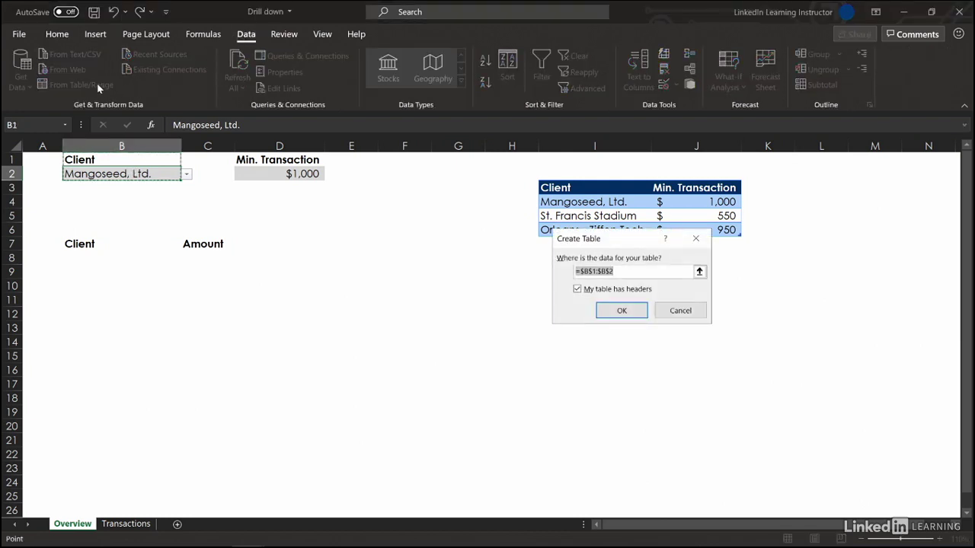
pyautogui.click(610, 311)
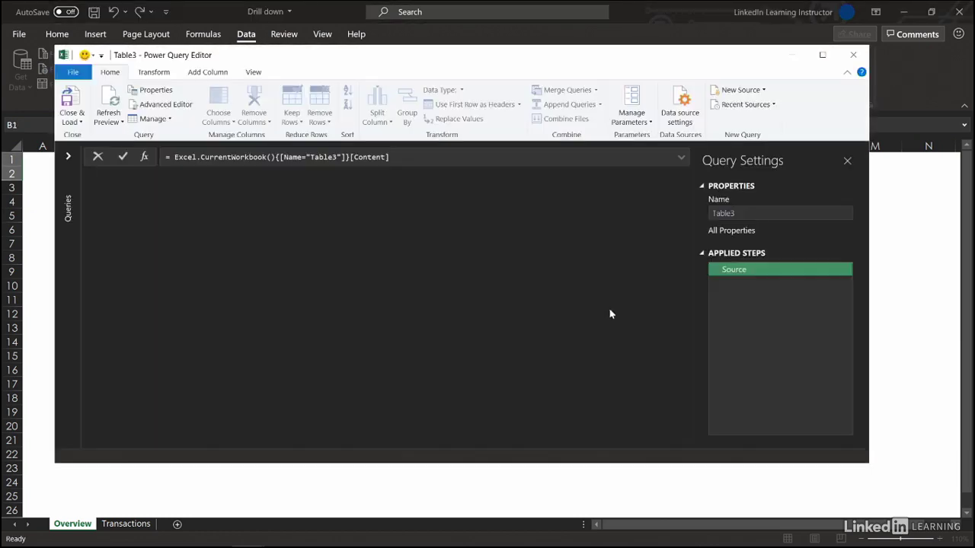
pyautogui.click(715, 213)
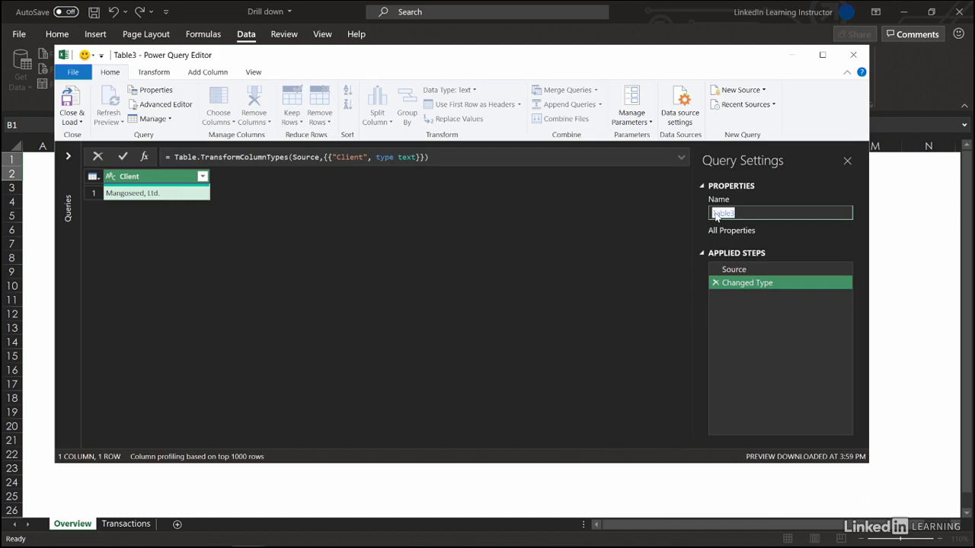
pyautogui.write('Client')
pyautogui.press('Return')
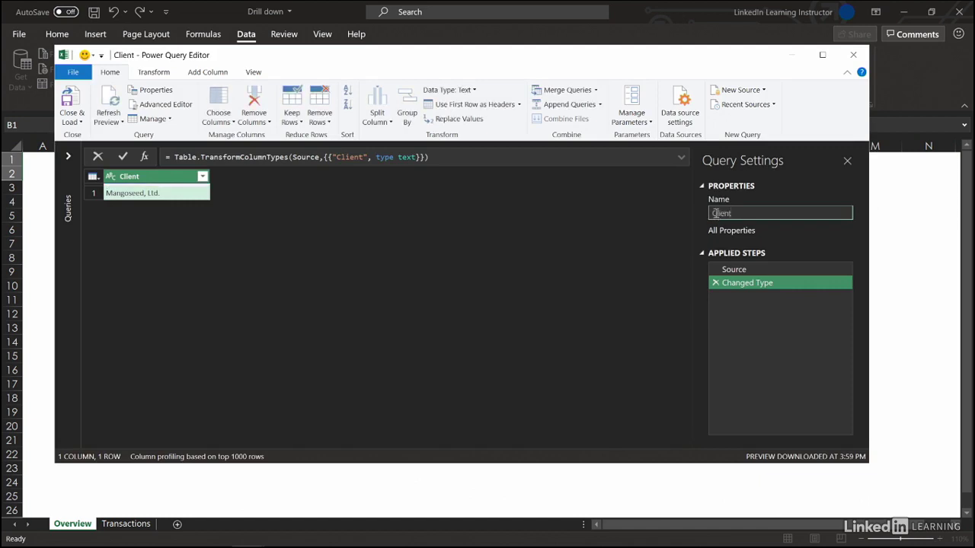
# - Drill down into the client value and load the Client query as a connection only
pyautogui.rightClick(192, 195)
pyautogui.click(220, 246)
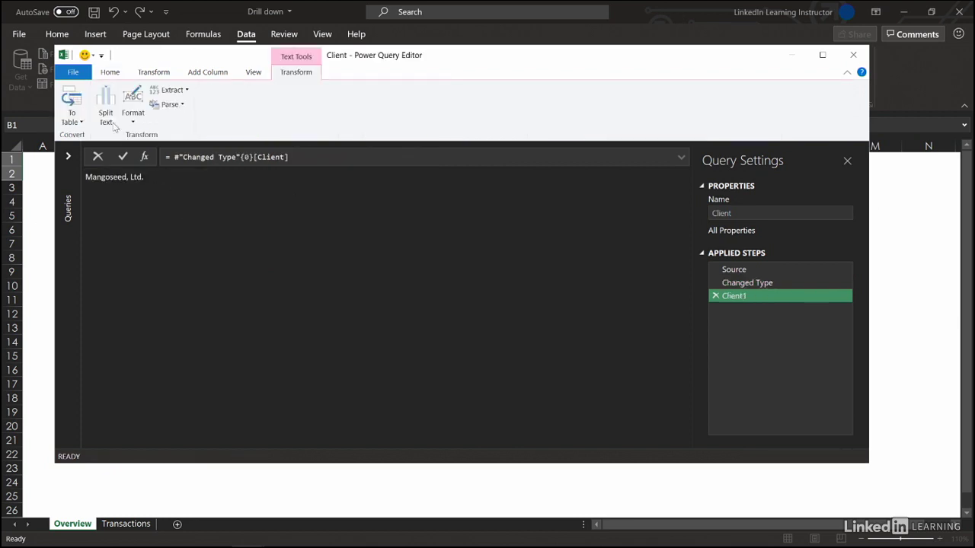
pyautogui.click(73, 72)
pyautogui.click(103, 110)
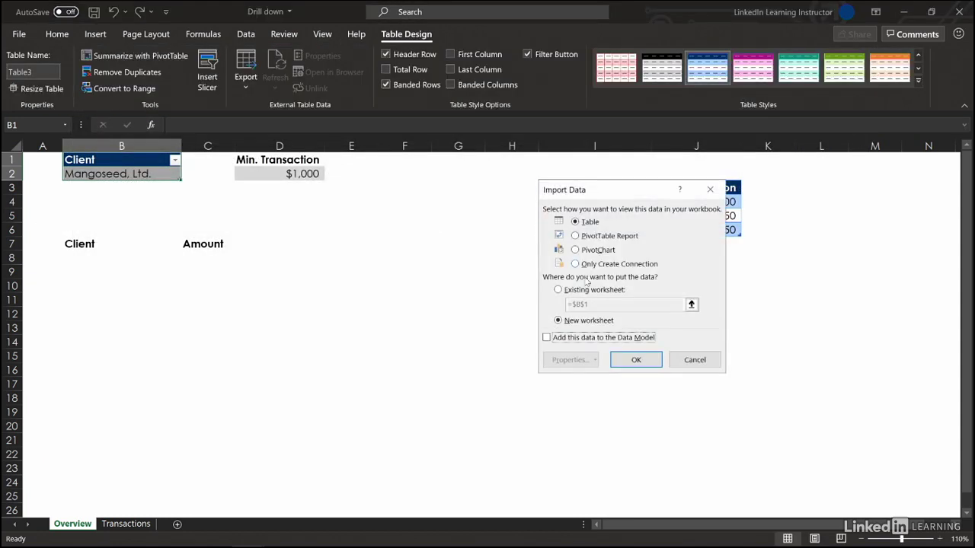
pyautogui.click(587, 266)
pyautogui.click(636, 360)
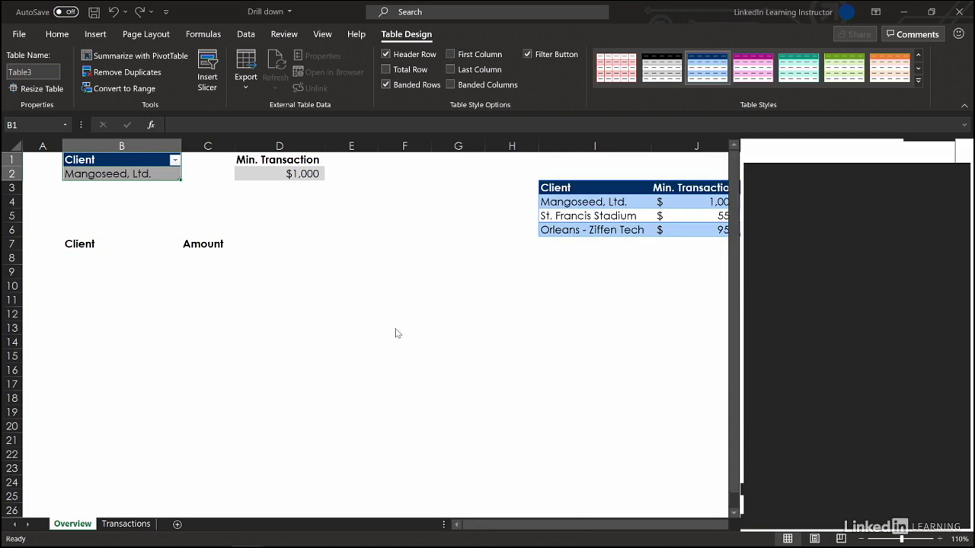
# - Bring the Min. Transaction range D1:D2 into Power Query as a table with headers and name the query Min
pyautogui.click(272, 173)
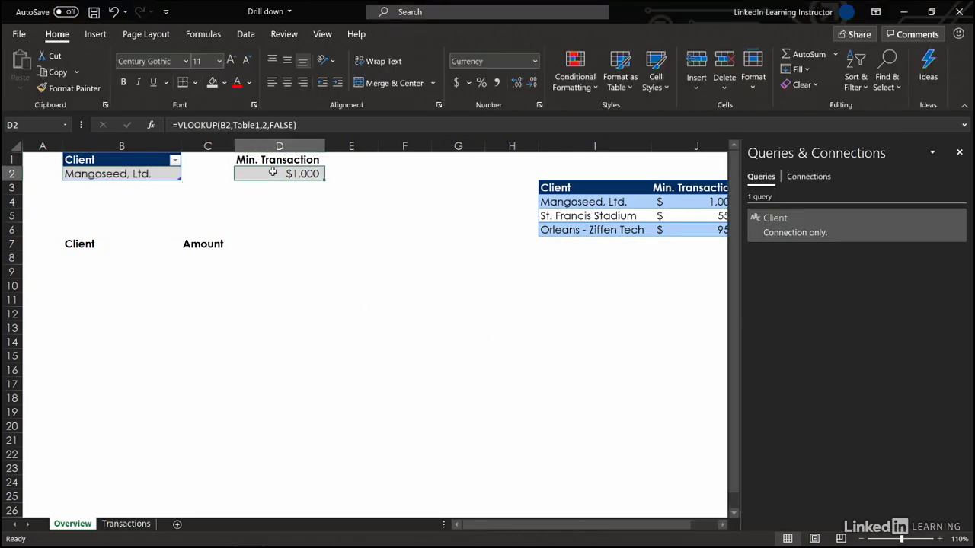
pyautogui.click(245, 33)
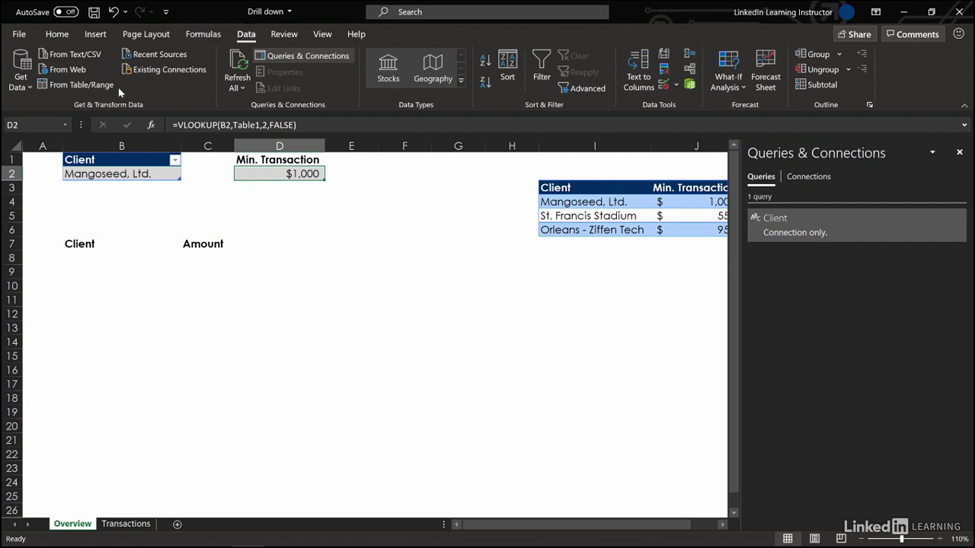
pyautogui.click(96, 86)
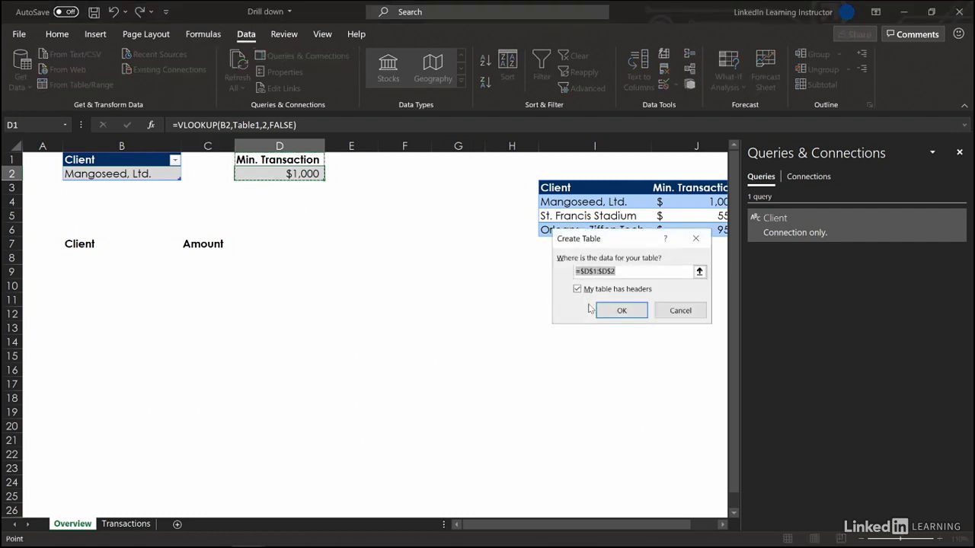
pyautogui.click(617, 310)
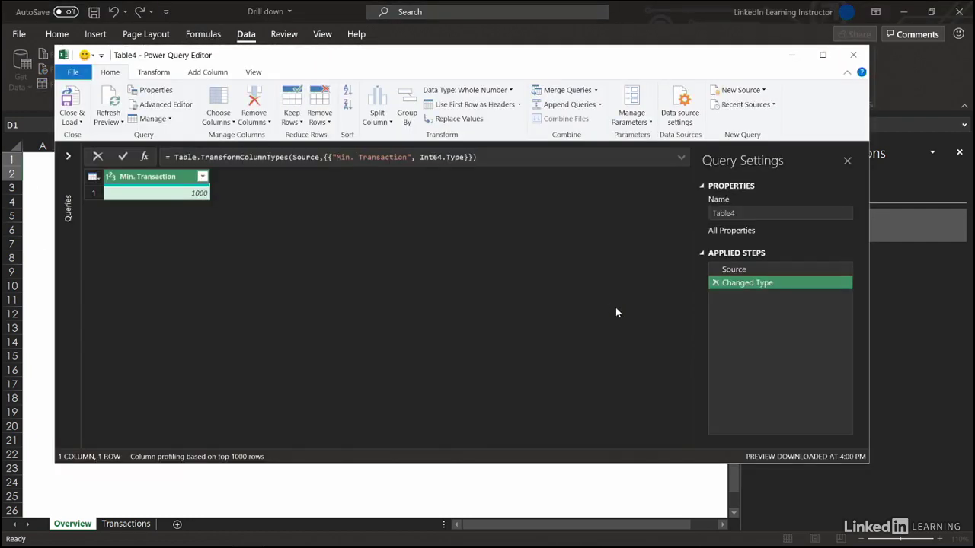
pyautogui.doubleClick(725, 217)
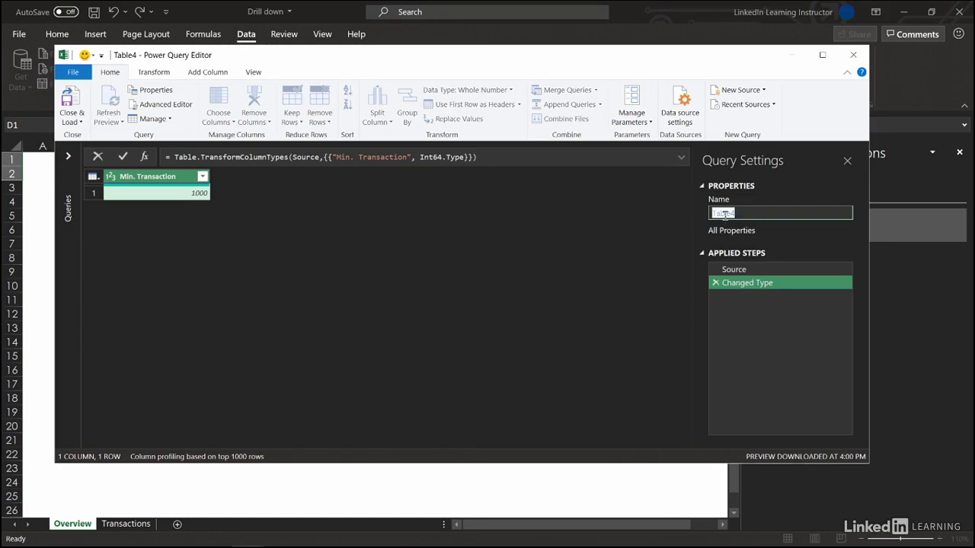
pyautogui.write('Min')
pyautogui.click(174, 200)
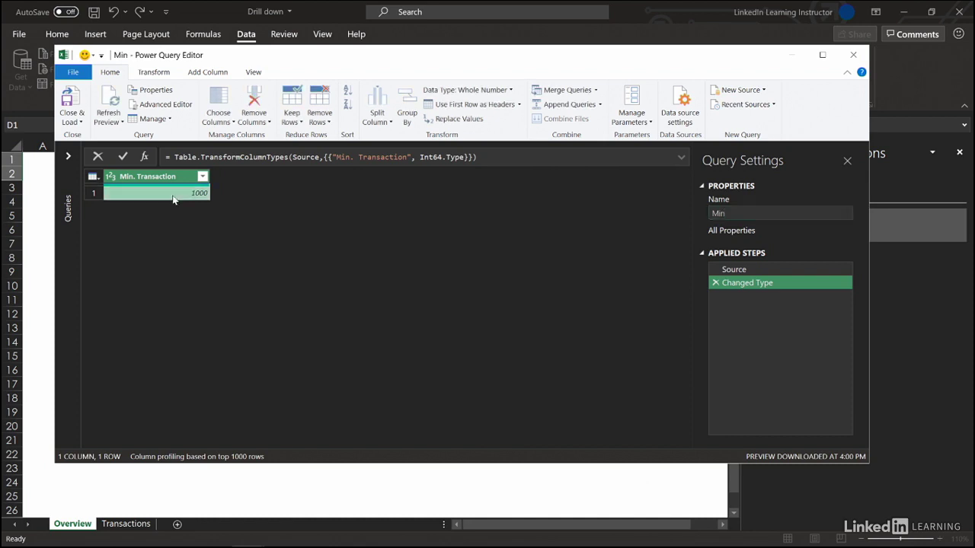
# - Drill down into the minimum transaction value and load the Min query as a connection only
pyautogui.rightClick(173, 195)
pyautogui.click(207, 246)
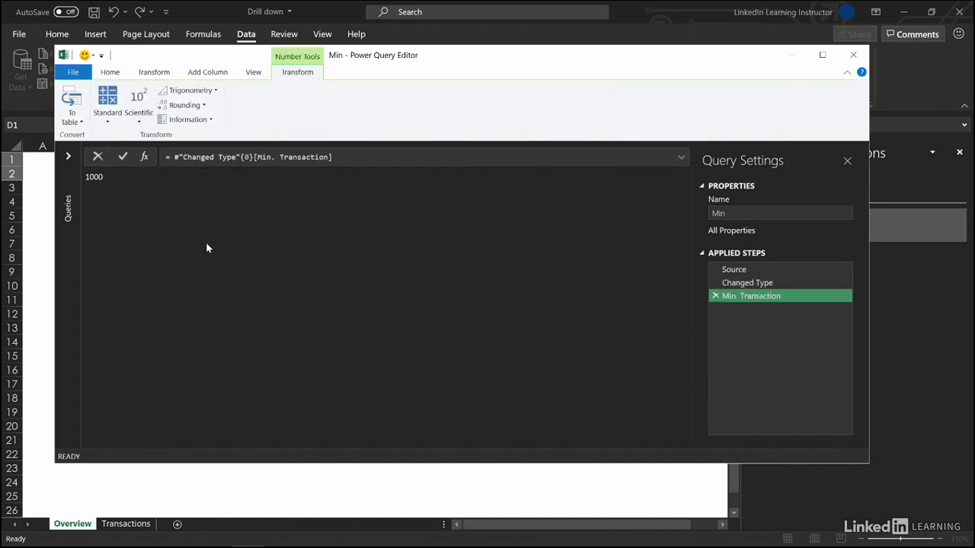
pyautogui.click(73, 73)
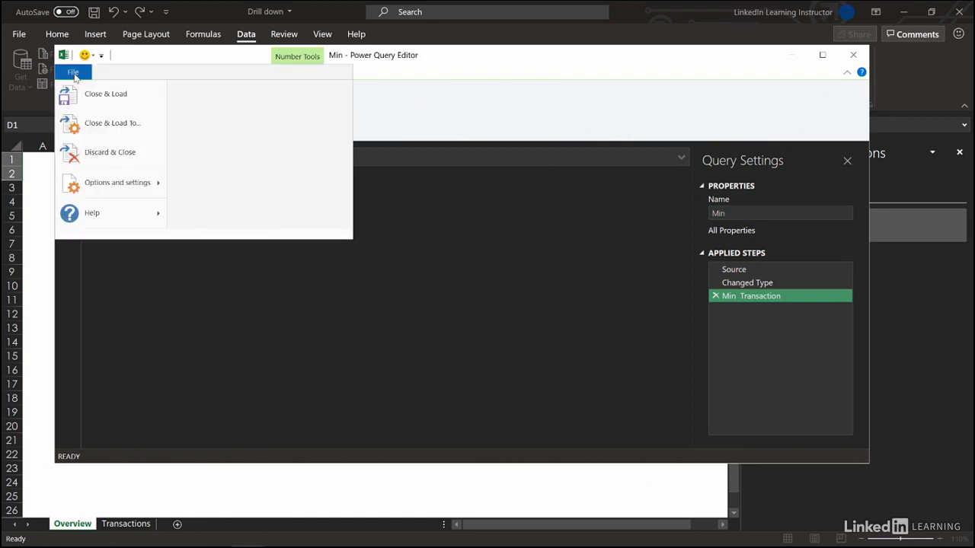
pyautogui.click(110, 124)
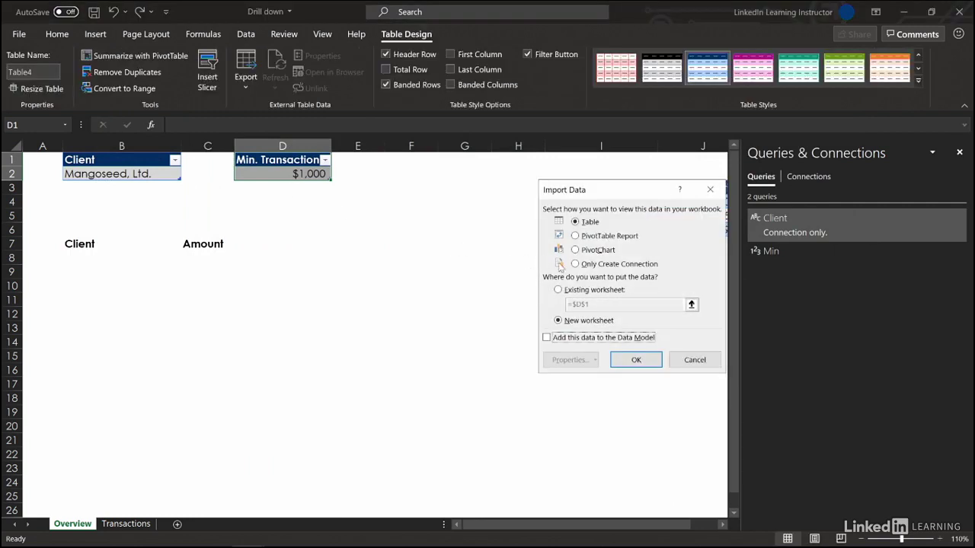
pyautogui.click(575, 265)
pyautogui.click(633, 360)
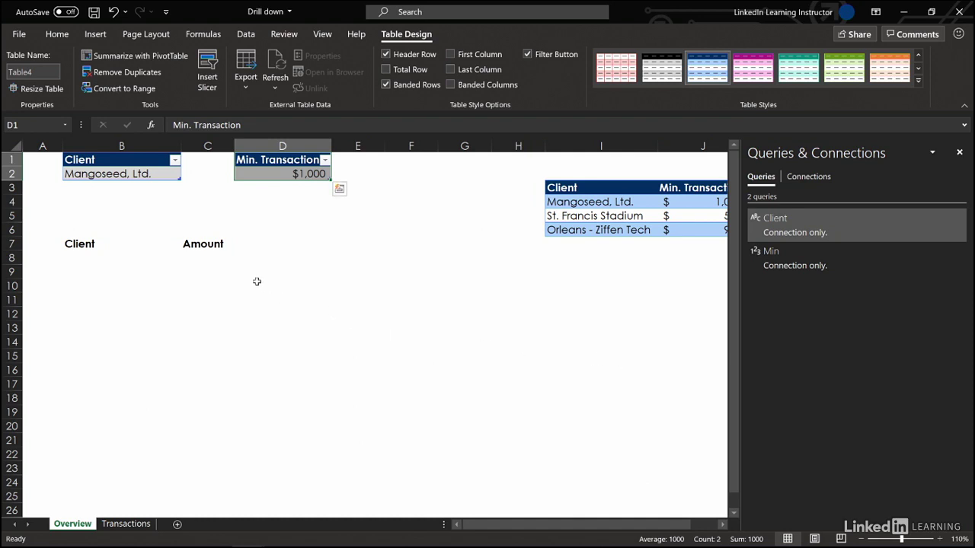
# - Bring the Transactions sheet's range B1:C36 into Power Query as a table with headers and name the query Transactions
pyautogui.click(124, 525)
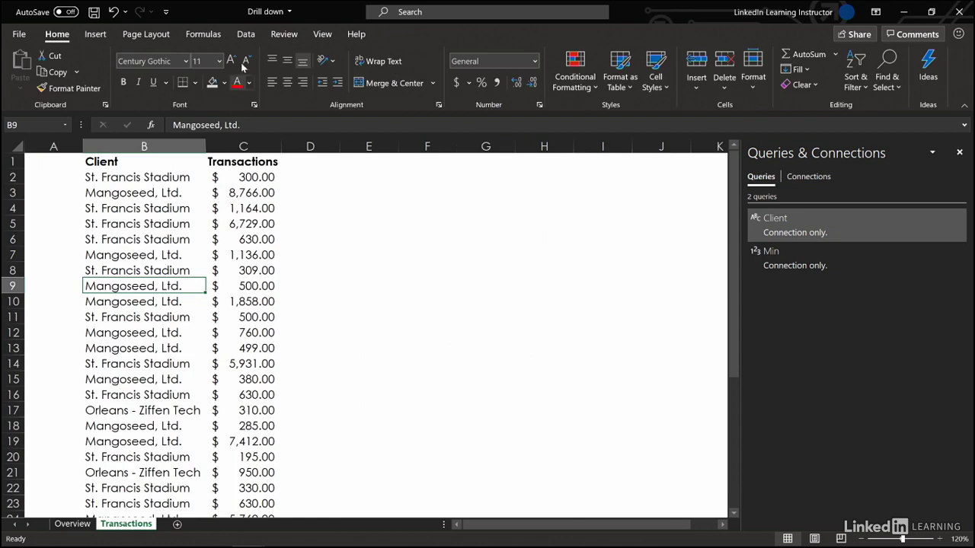
pyautogui.click(246, 35)
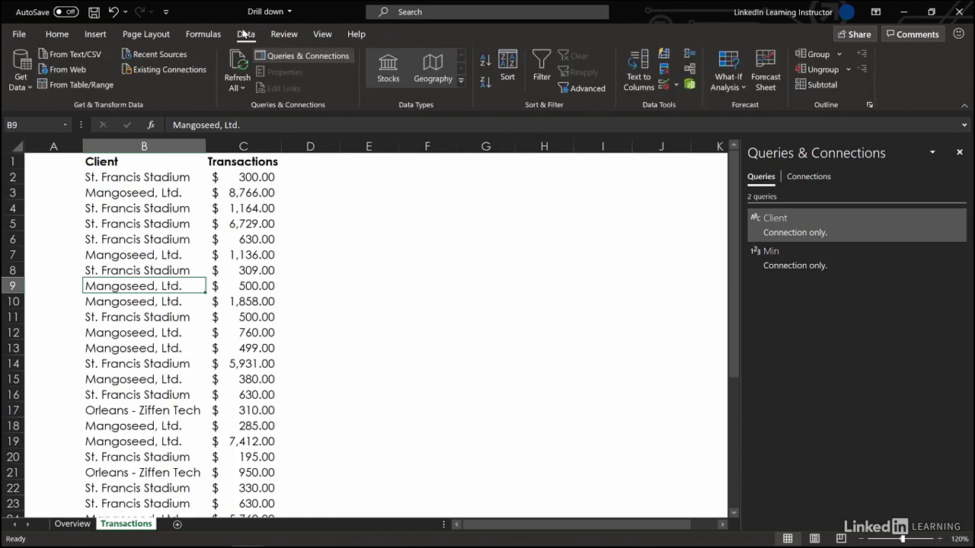
pyautogui.click(95, 84)
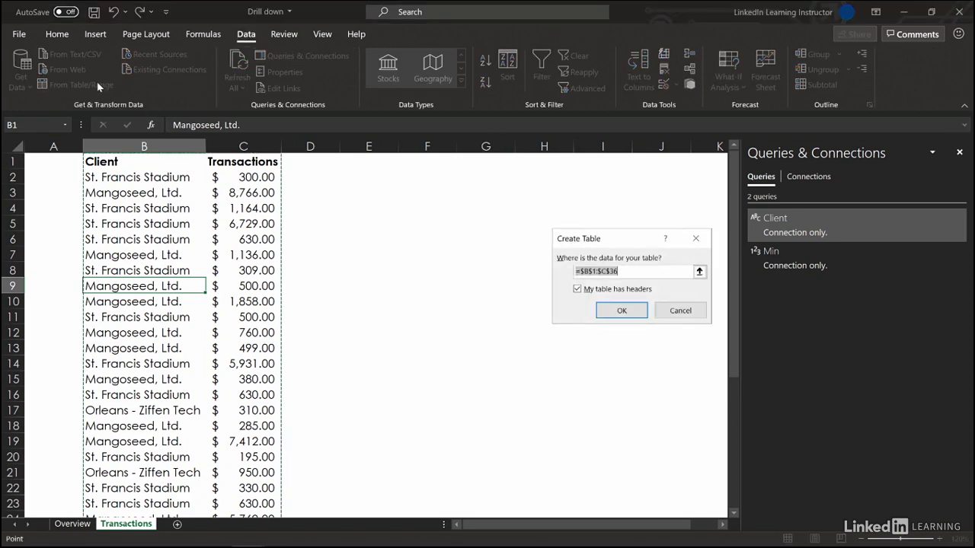
pyautogui.click(621, 312)
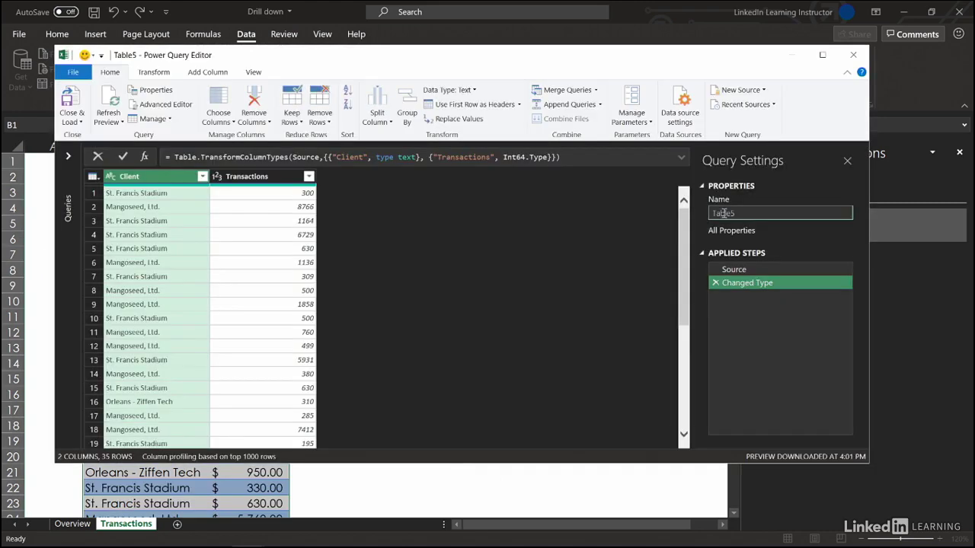
pyautogui.click(724, 213)
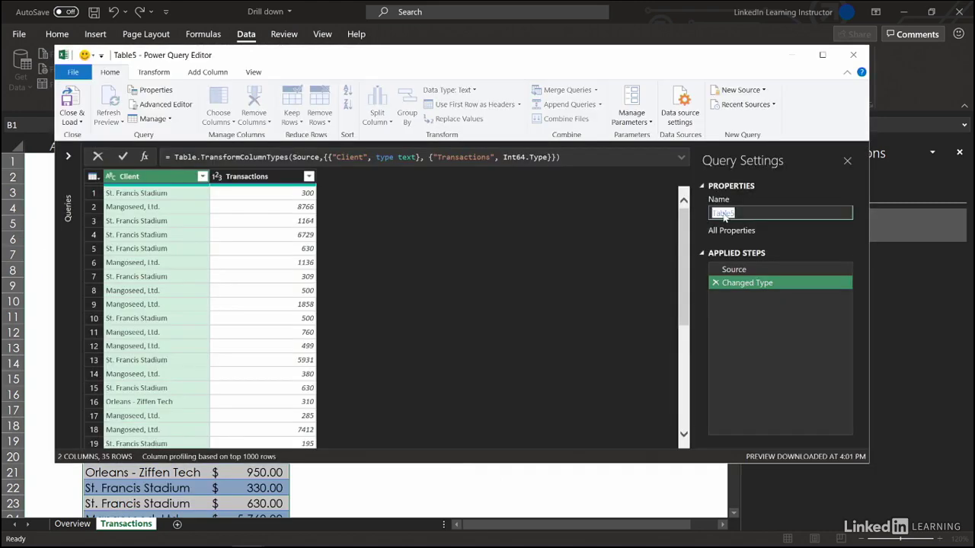
pyautogui.write('Transactions')
pyautogui.press('Return')
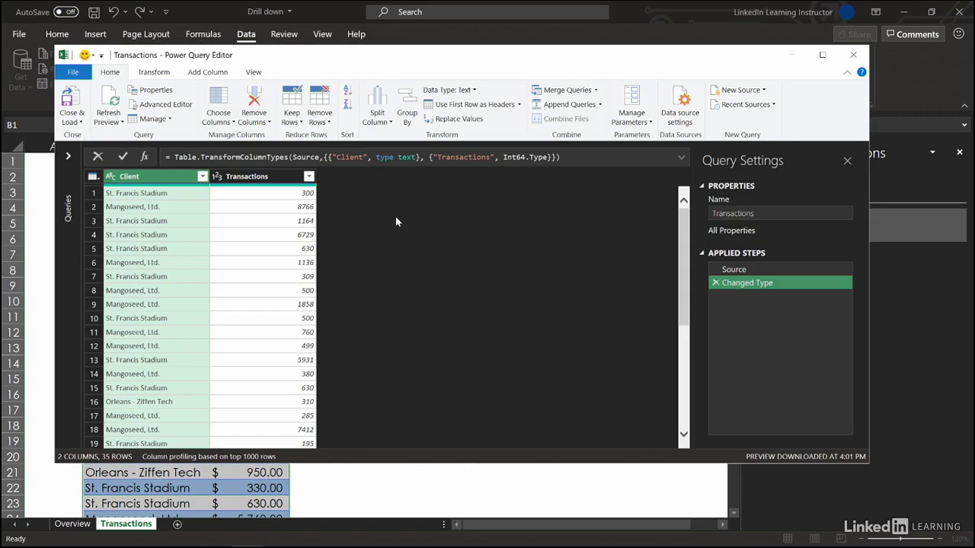
# - Filter the Client column of the Transactions query to keep only St. Francis Stadium
pyautogui.click(202, 176)
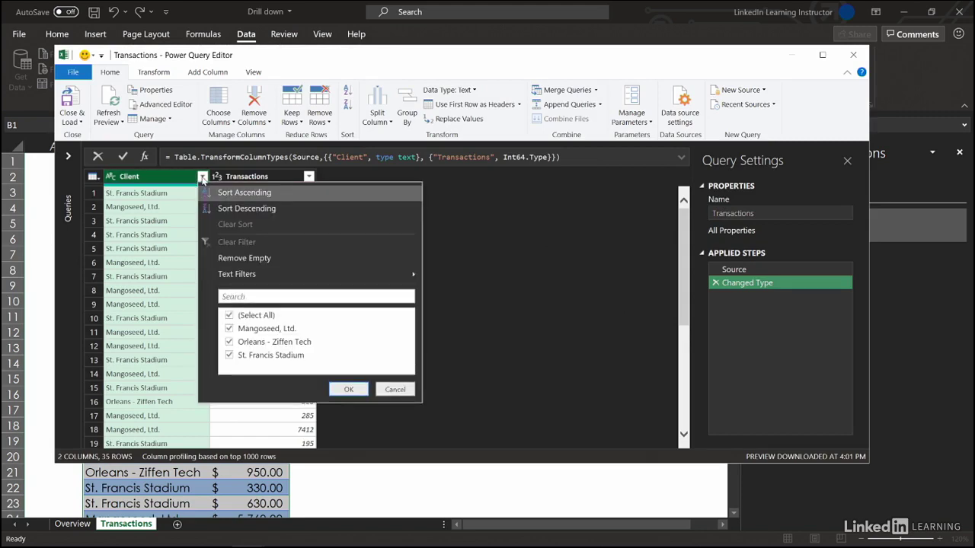
pyautogui.click(229, 316)
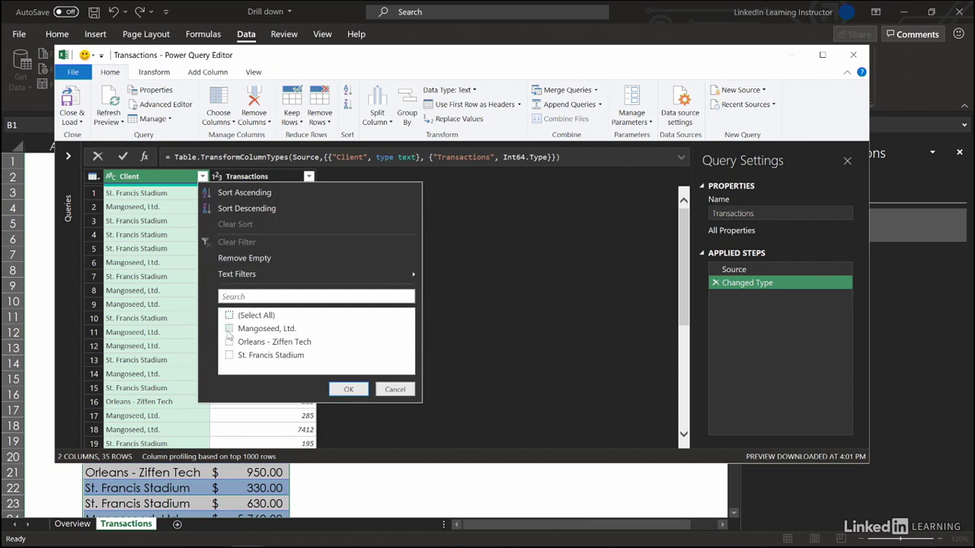
pyautogui.click(229, 355)
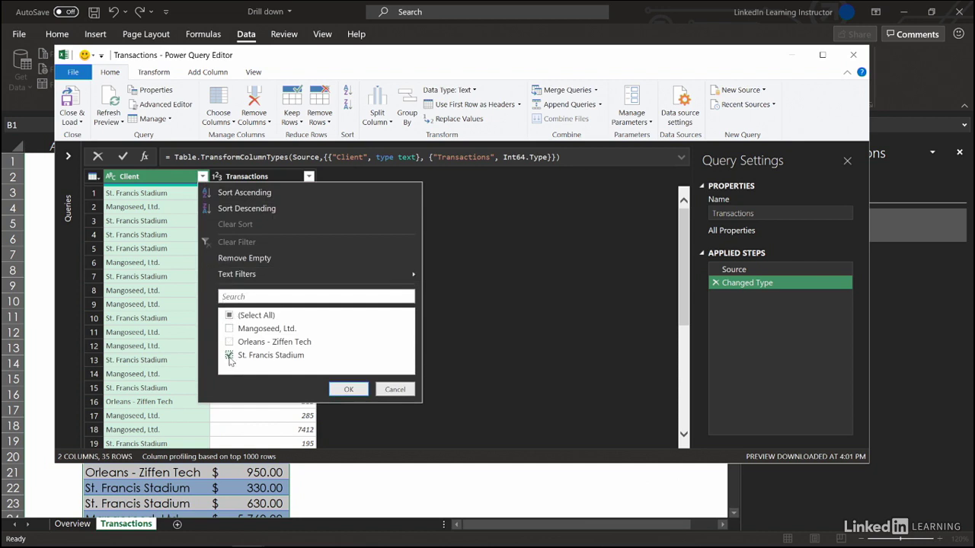
pyautogui.click(348, 391)
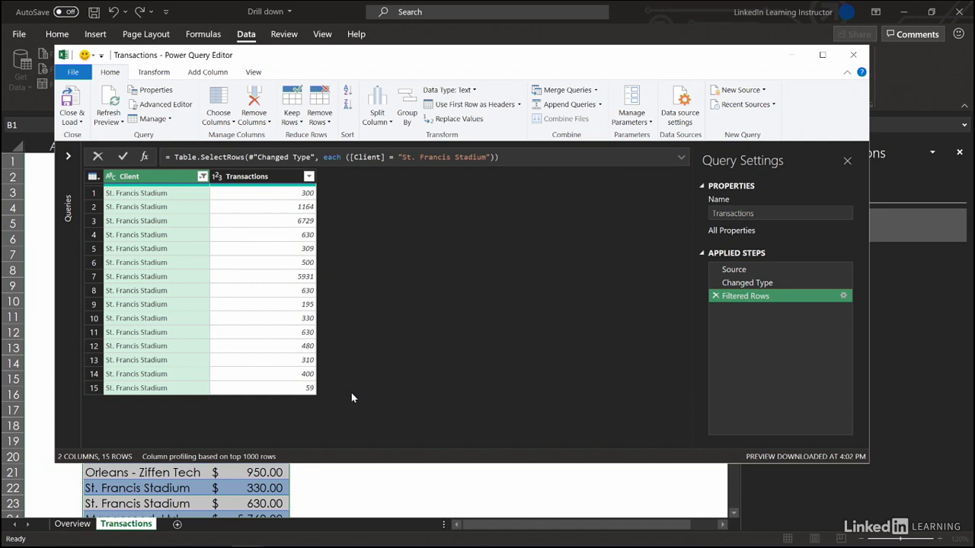
# - Filter the Transactions column to keep rows with values greater than or equal to 4000
pyautogui.click(308, 177)
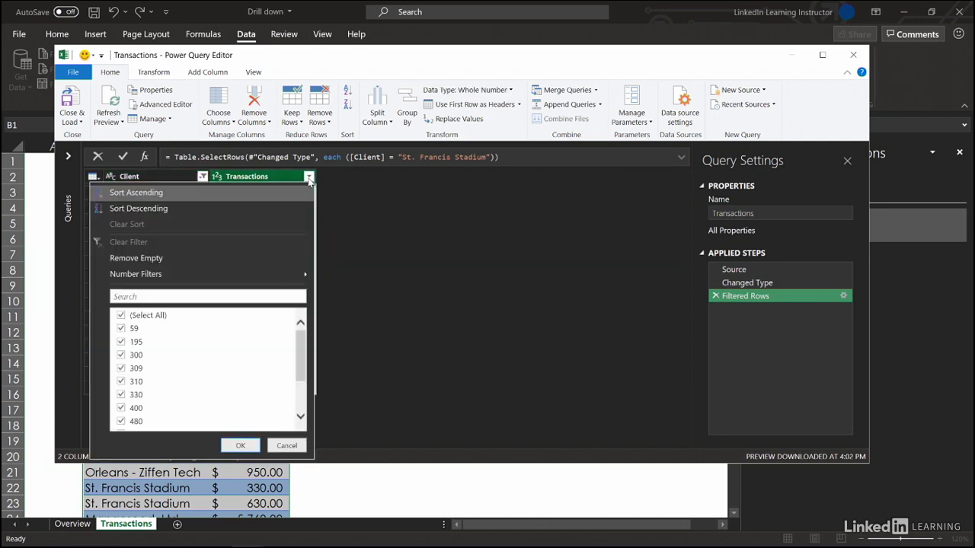
pyautogui.moveTo(304, 279)
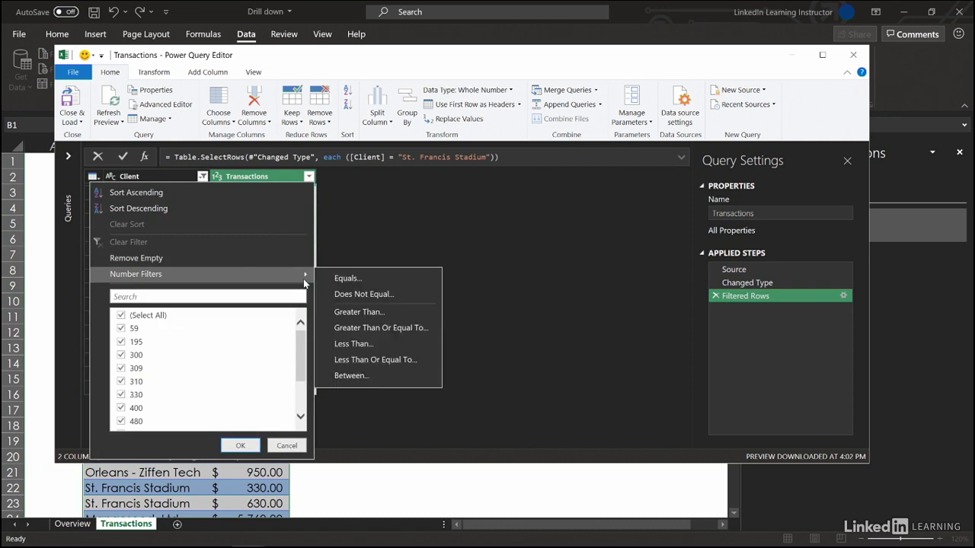
pyautogui.click(349, 329)
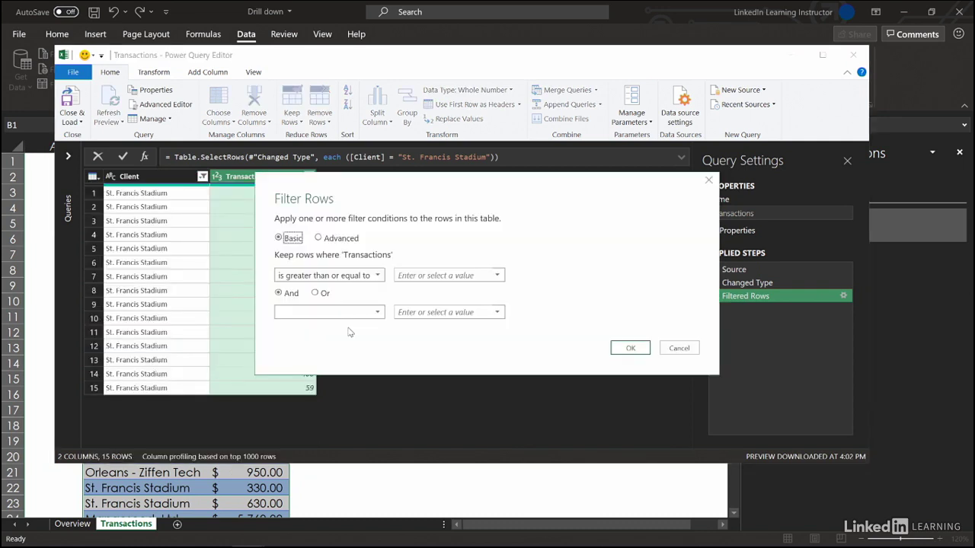
pyautogui.click(412, 281)
pyautogui.write('4000')
pyautogui.click(622, 349)
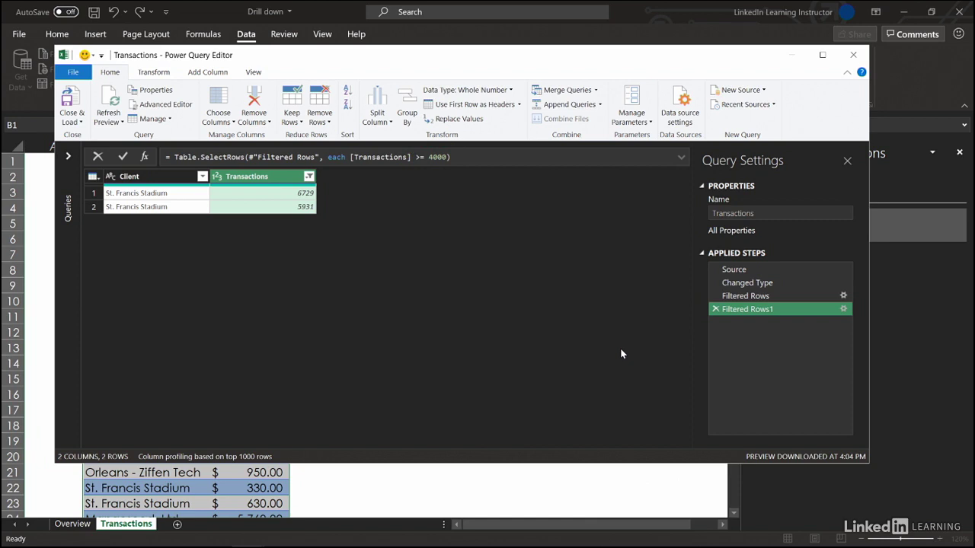
# - Show the queries list and replace the fixed 4000 in the Transactions filter formula with the Min query
pyautogui.click(68, 156)
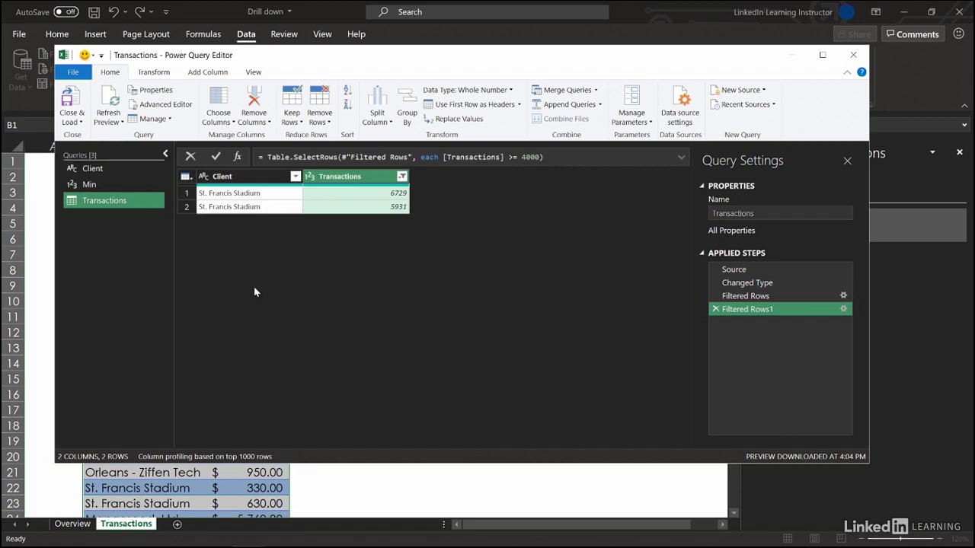
pyautogui.doubleClick(529, 158)
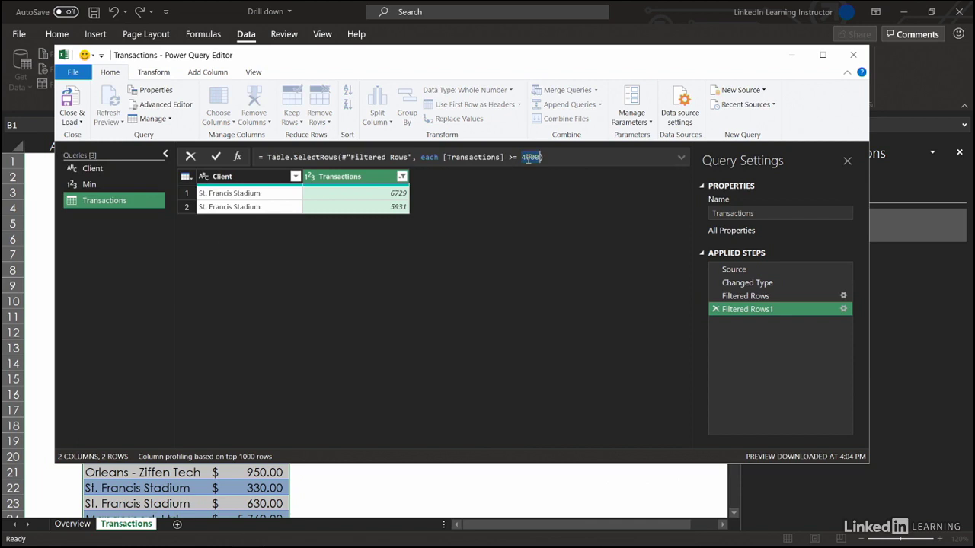
pyautogui.write('Min')
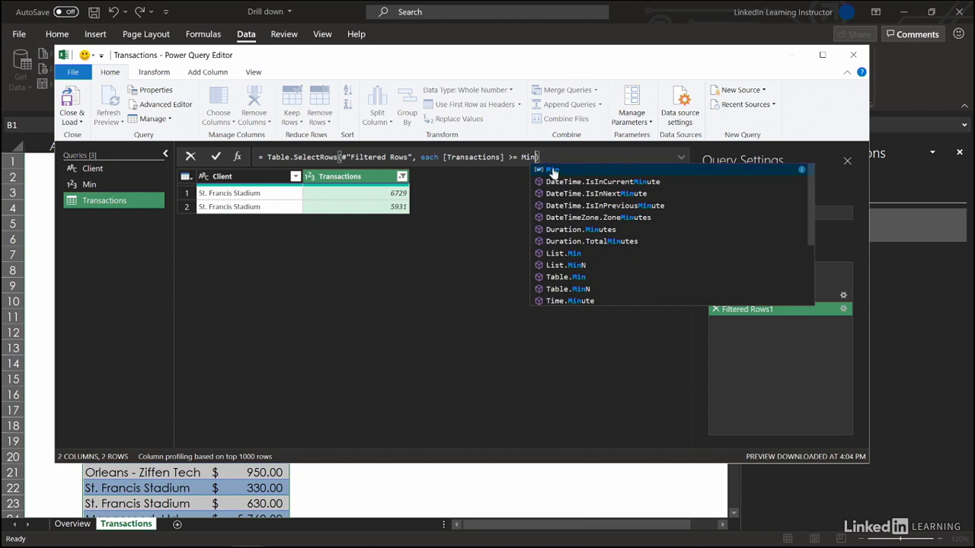
pyautogui.click(553, 157)
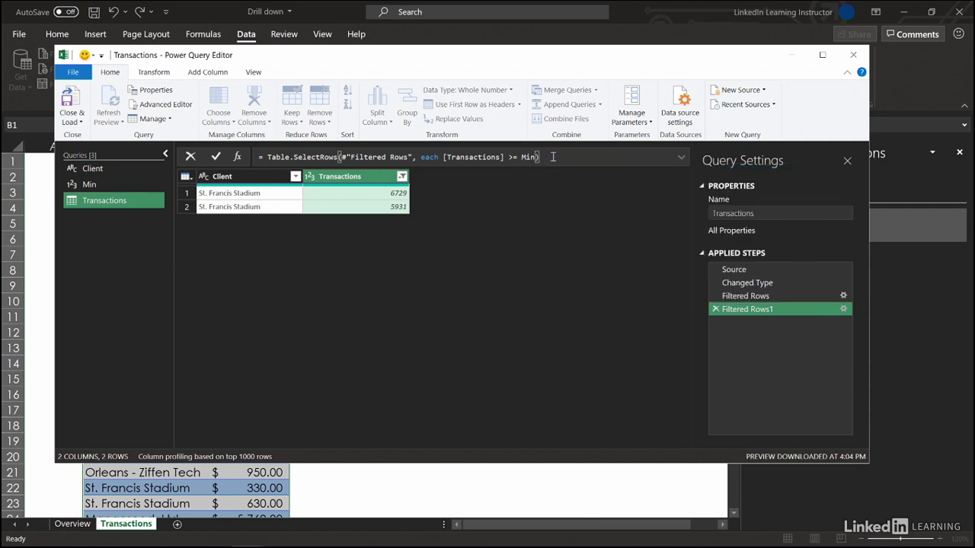
pyautogui.press('Return')
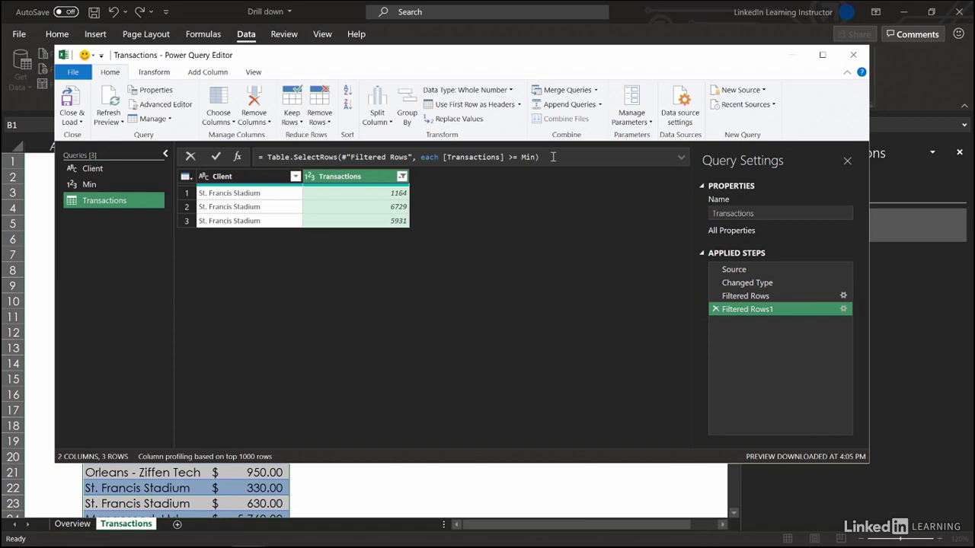
# - In the Filtered Rows step's formula, replace the fixed text "St. Francis Stadium" with the Client query
pyautogui.click(754, 297)
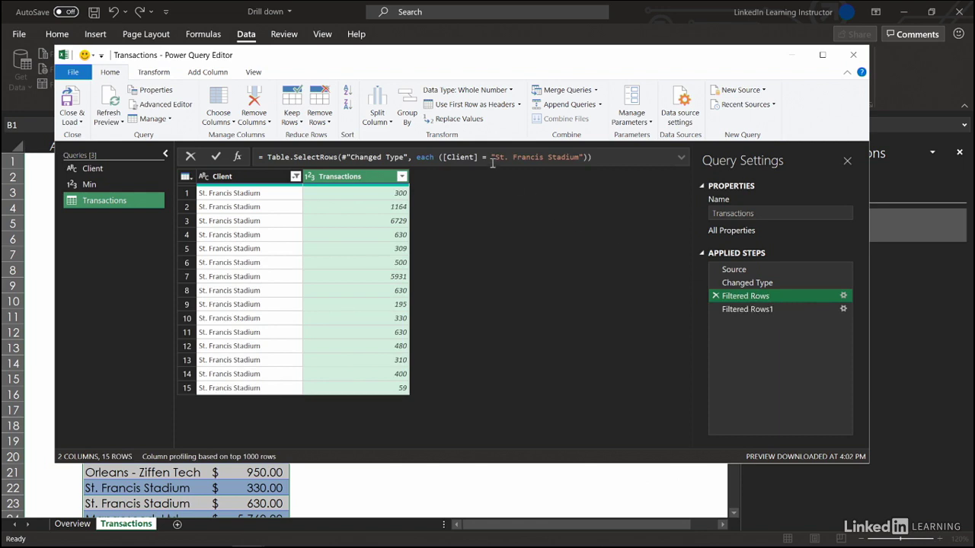
pyautogui.moveTo(492, 157); pyautogui.dragTo(584, 158)
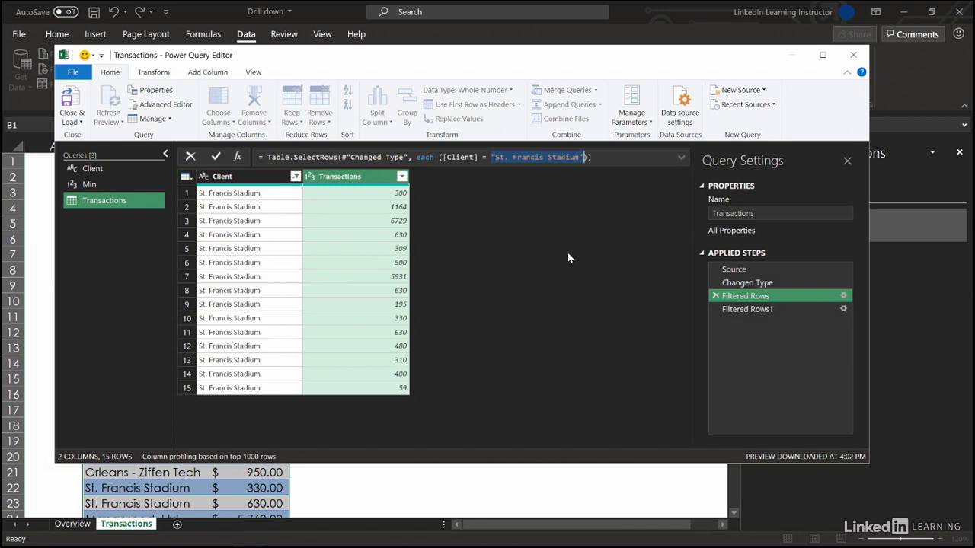
pyautogui.write('Clien')
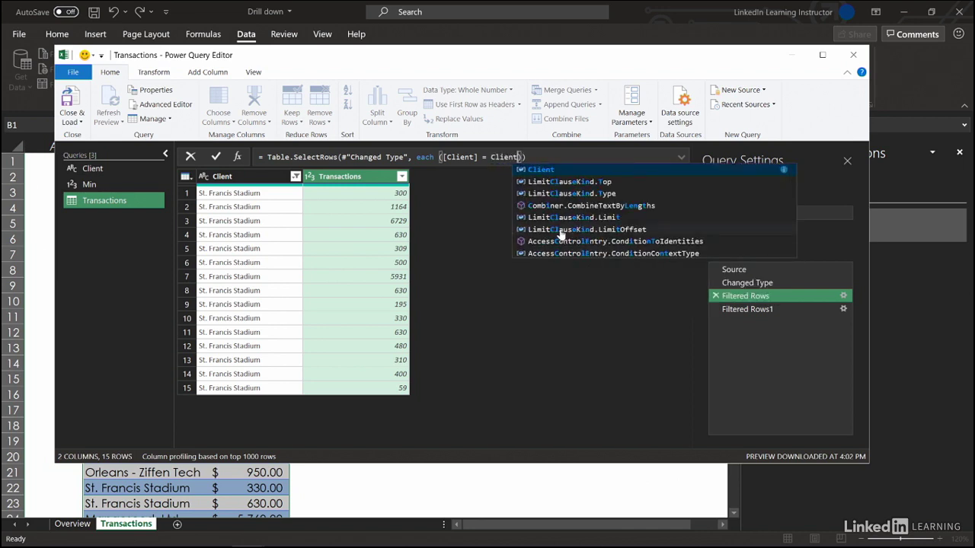
pyautogui.click(535, 173)
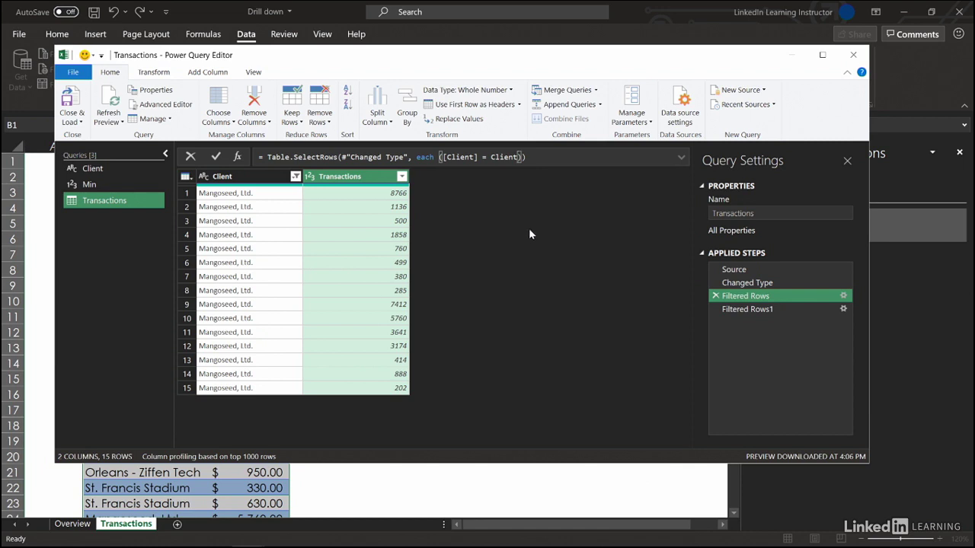
# - Check the Client and Min queries, and load the Transactions query as a table at cell B8 of the existing Overview sheet
pyautogui.click(114, 168)
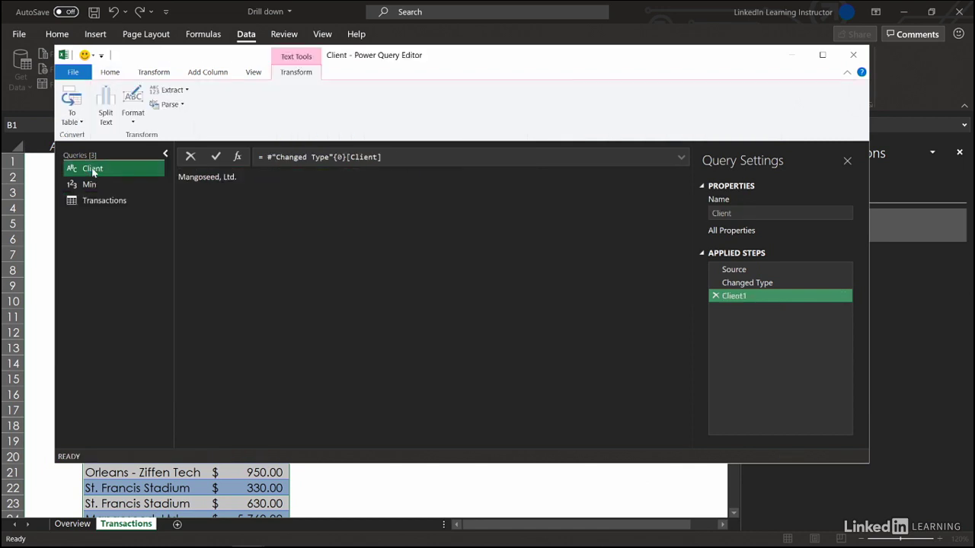
pyautogui.click(92, 185)
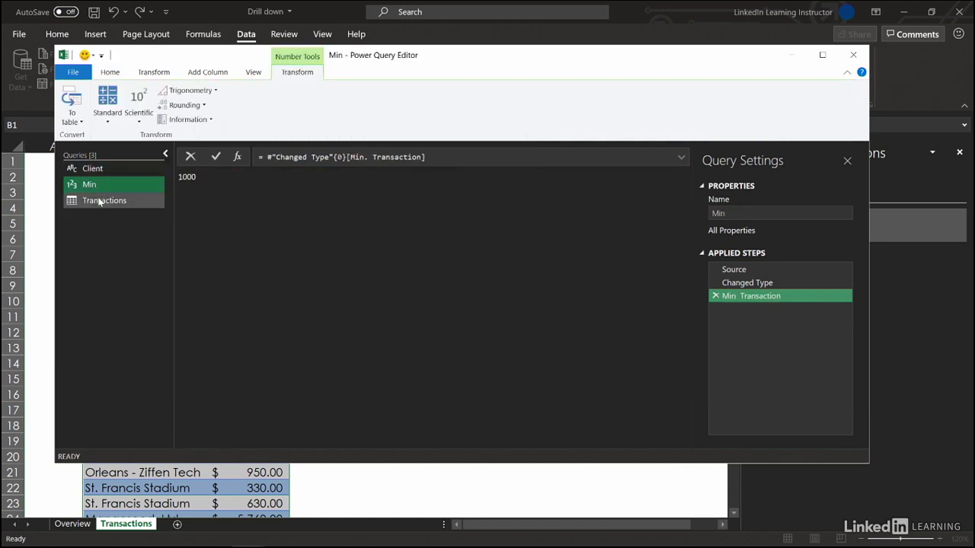
pyautogui.click(99, 202)
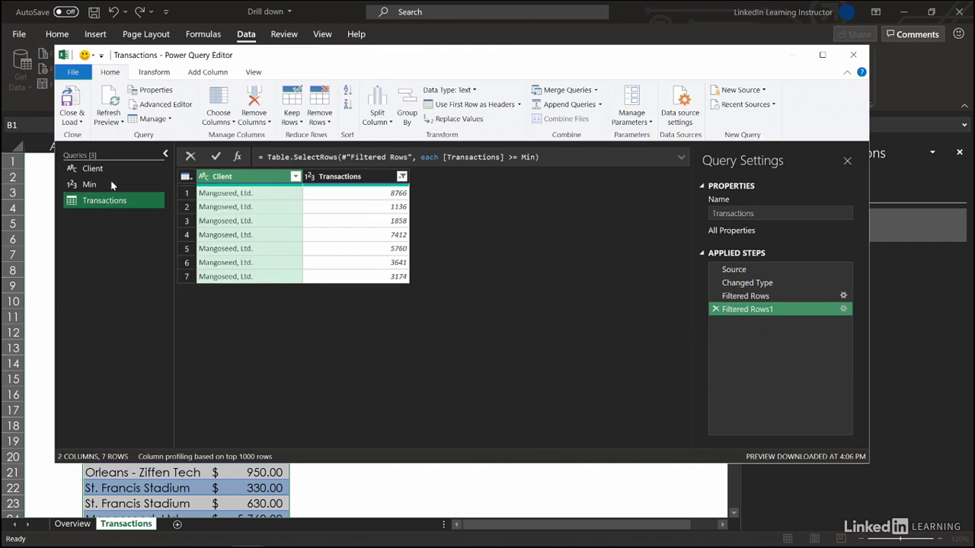
pyautogui.click(74, 122)
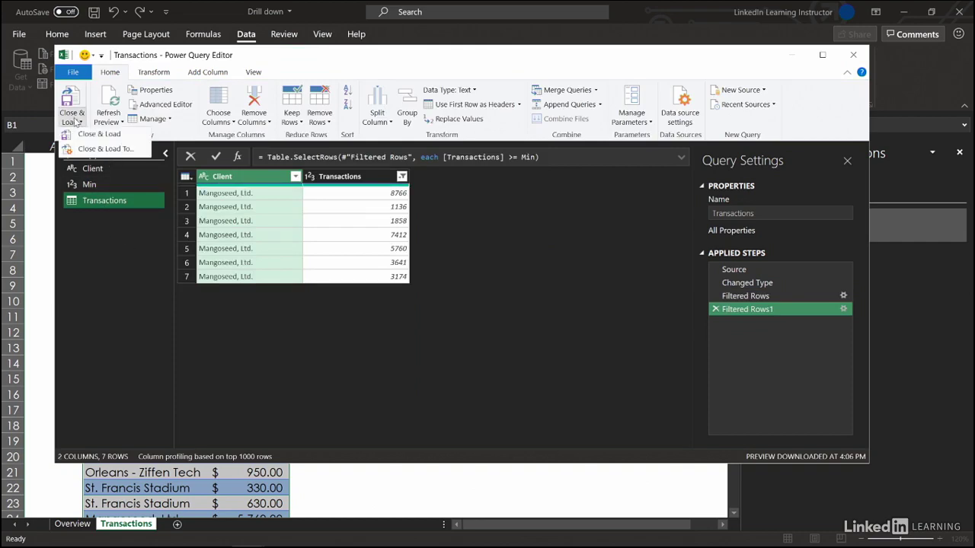
pyautogui.click(104, 148)
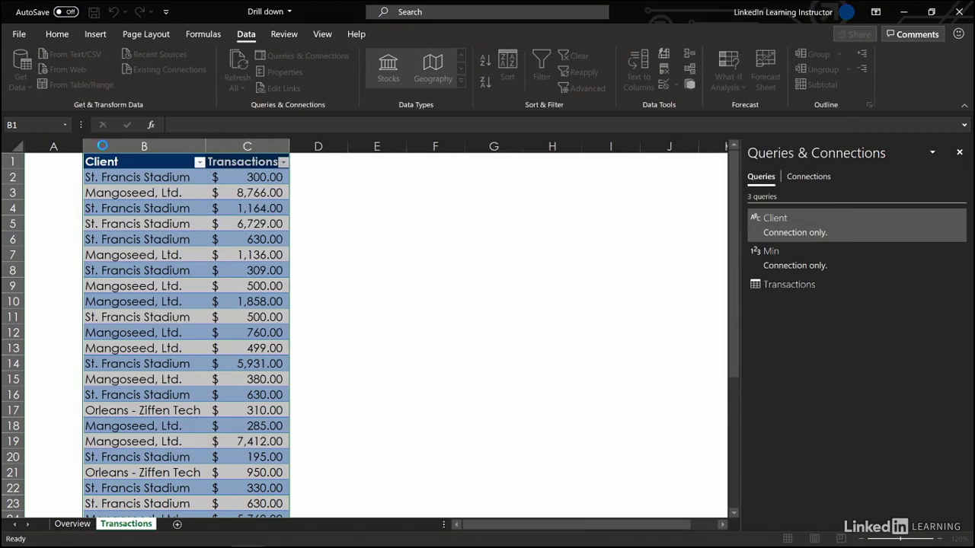
pyautogui.click(559, 290)
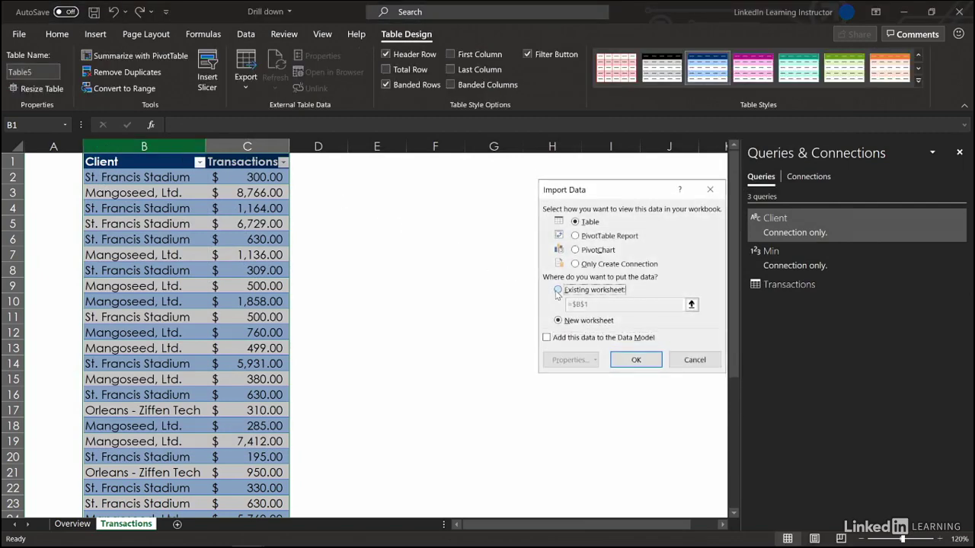
pyautogui.click(74, 524)
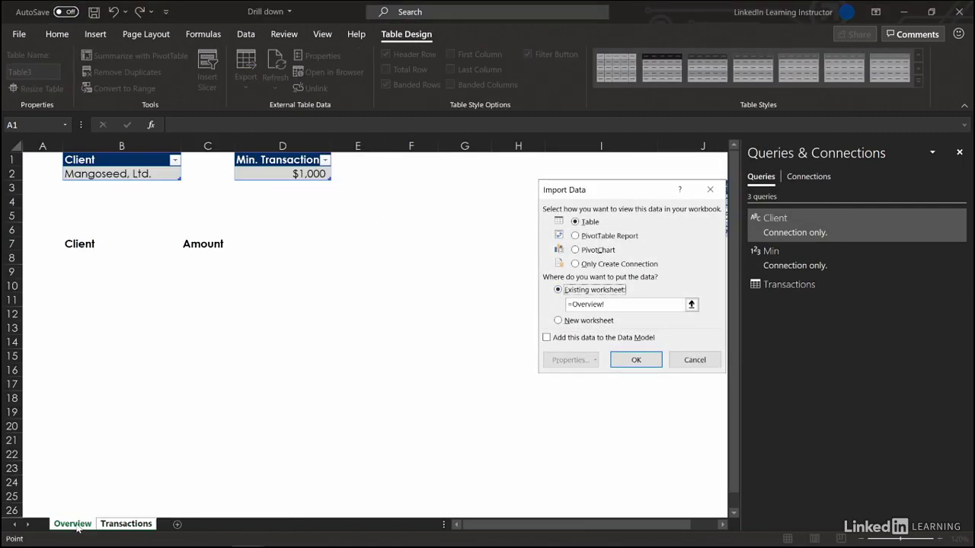
pyautogui.click(76, 259)
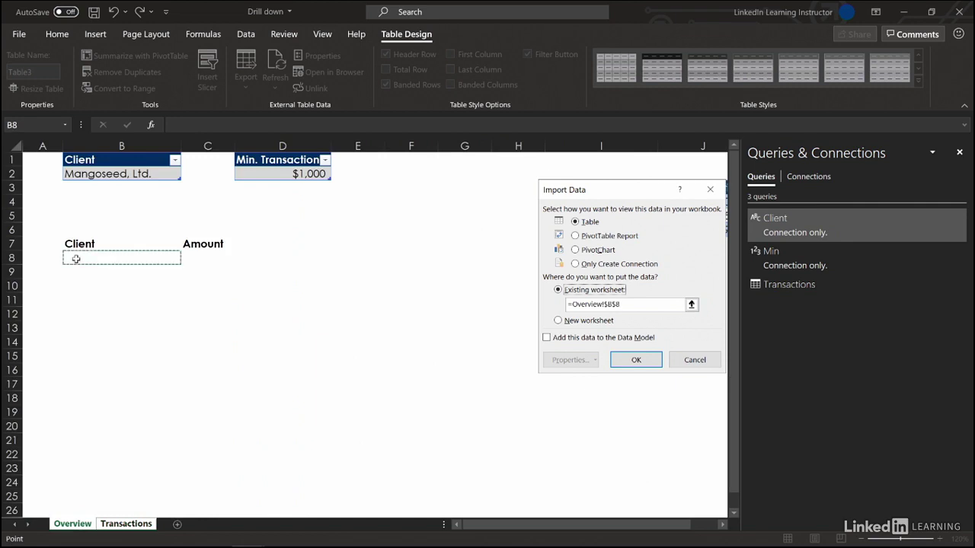
pyautogui.click(635, 361)
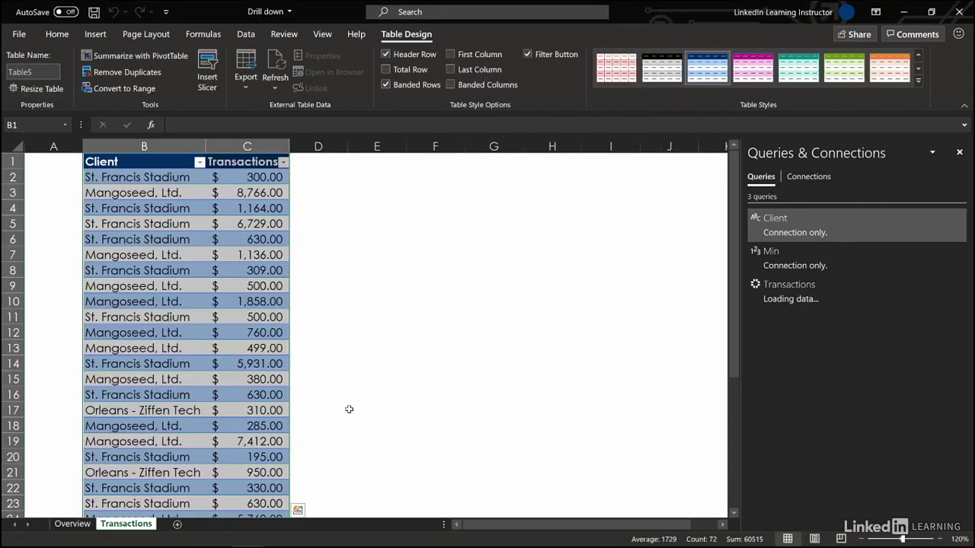
# - Delete the redundant Client and Amount headings in cells B7 and C7 of the Overview sheet
pyautogui.click(76, 524)
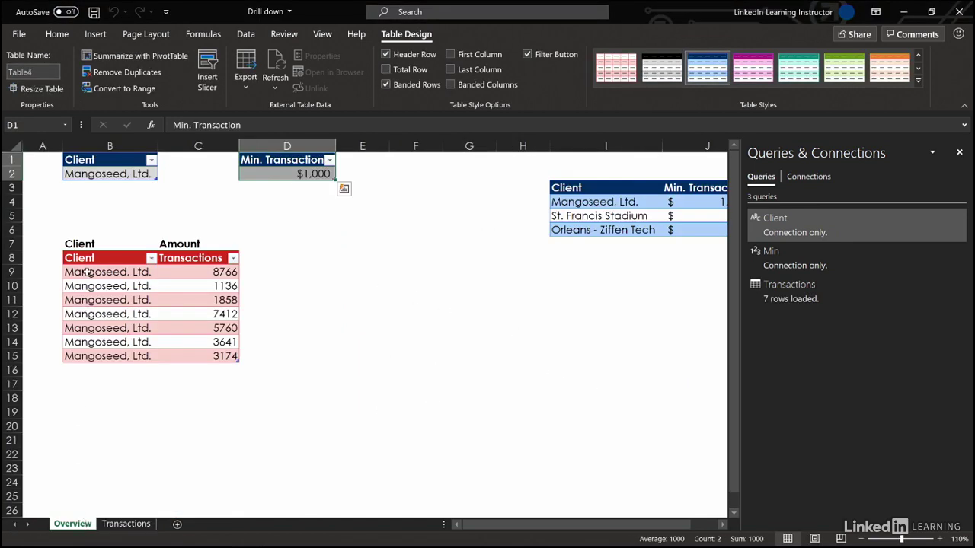
pyautogui.click(88, 245)
pyautogui.press('Delete')
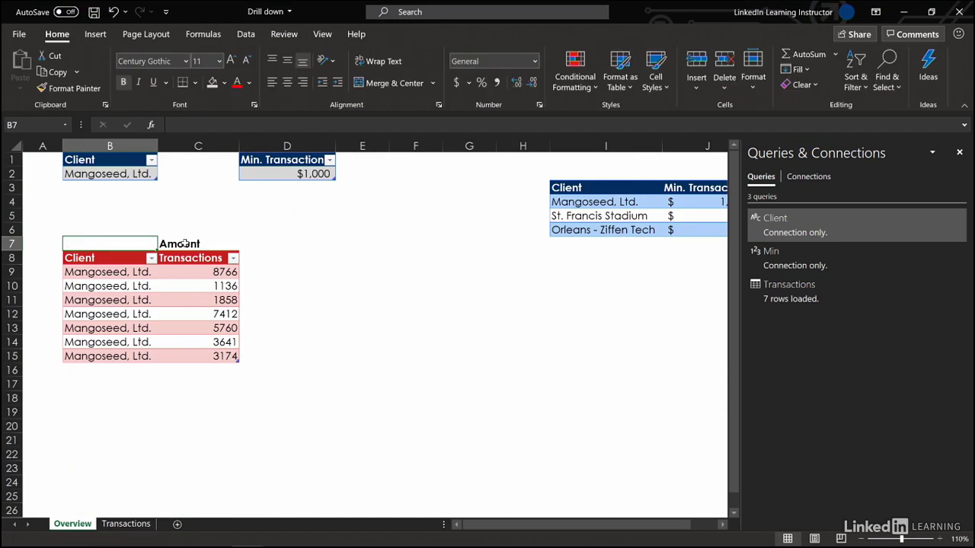
pyautogui.click(187, 242)
pyautogui.press('Delete')
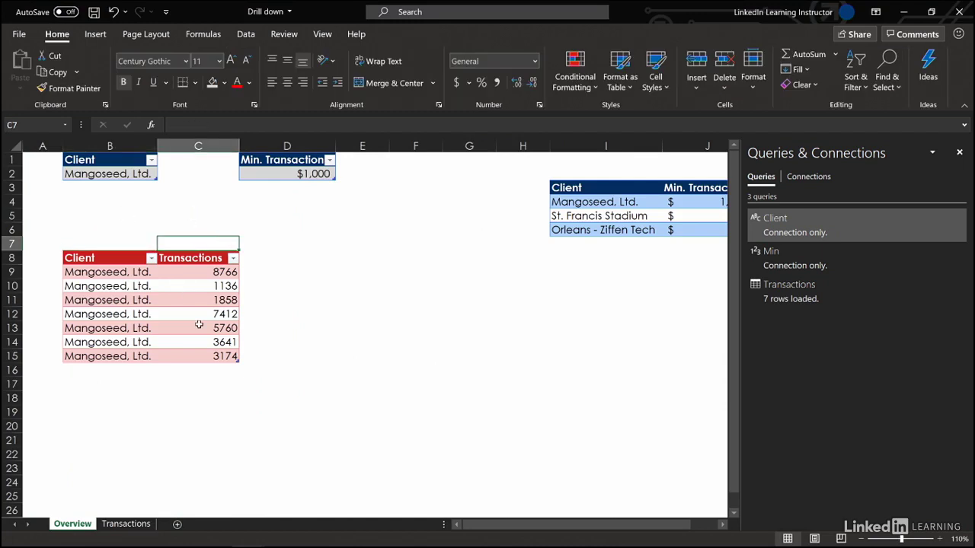
# - Choose Orleans - Ziffen Tech as the client in cell B2 and refresh all queries
pyautogui.click(124, 173)
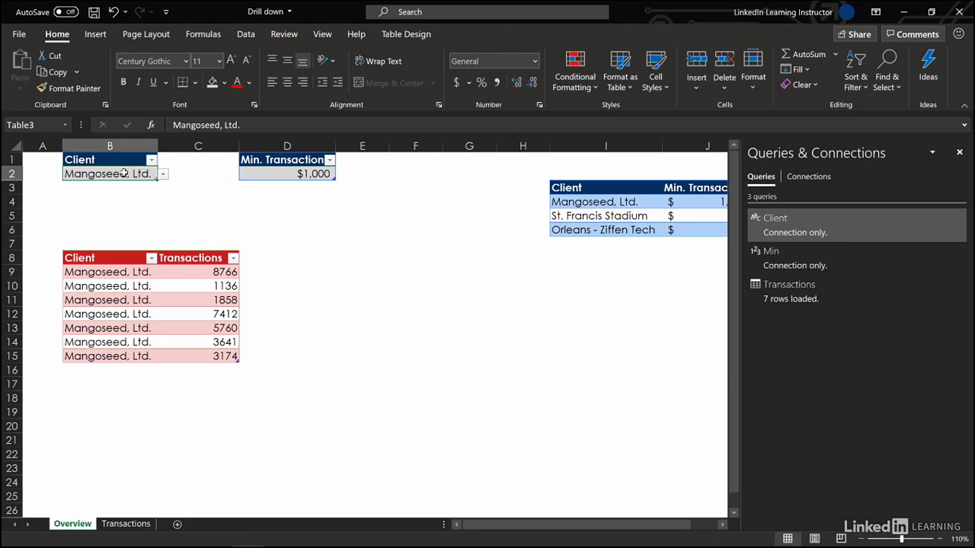
pyautogui.click(163, 174)
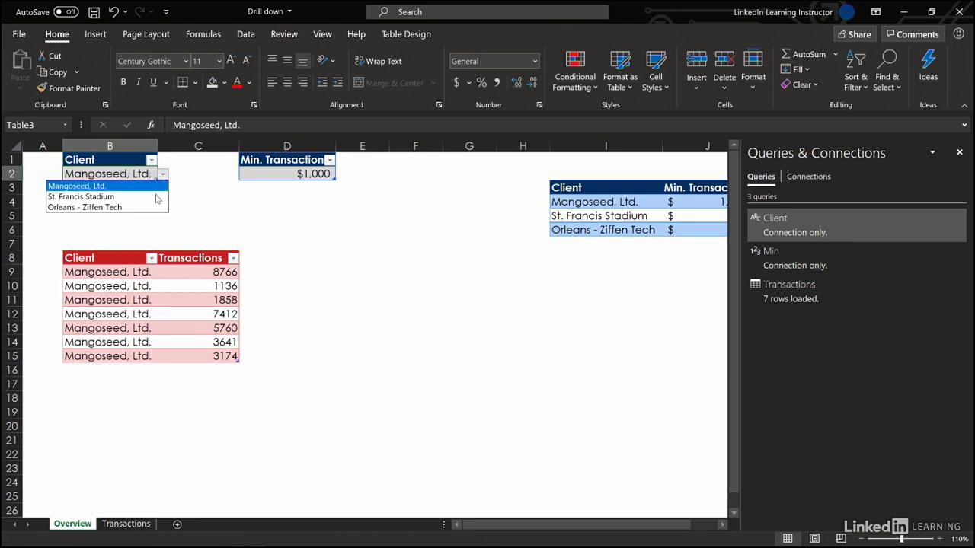
pyautogui.click(151, 208)
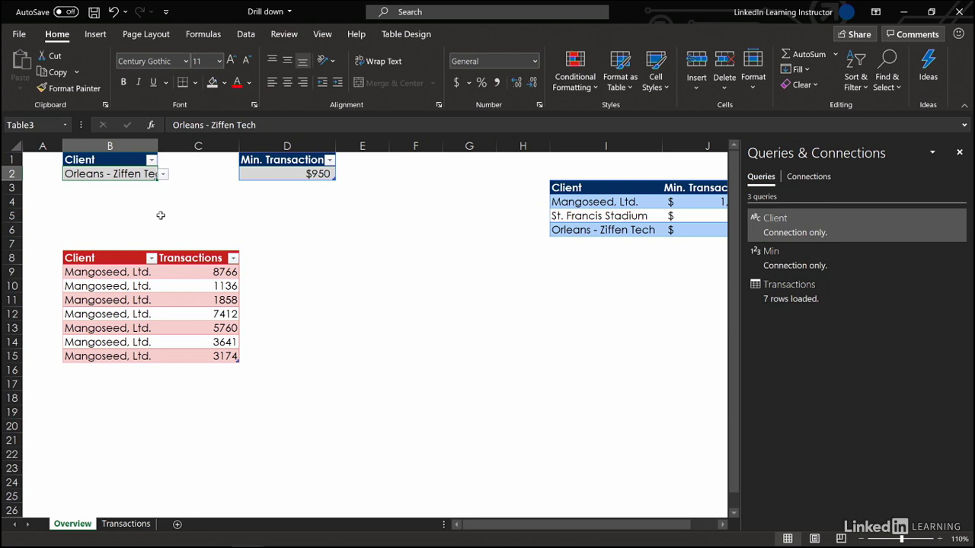
pyautogui.click(238, 38)
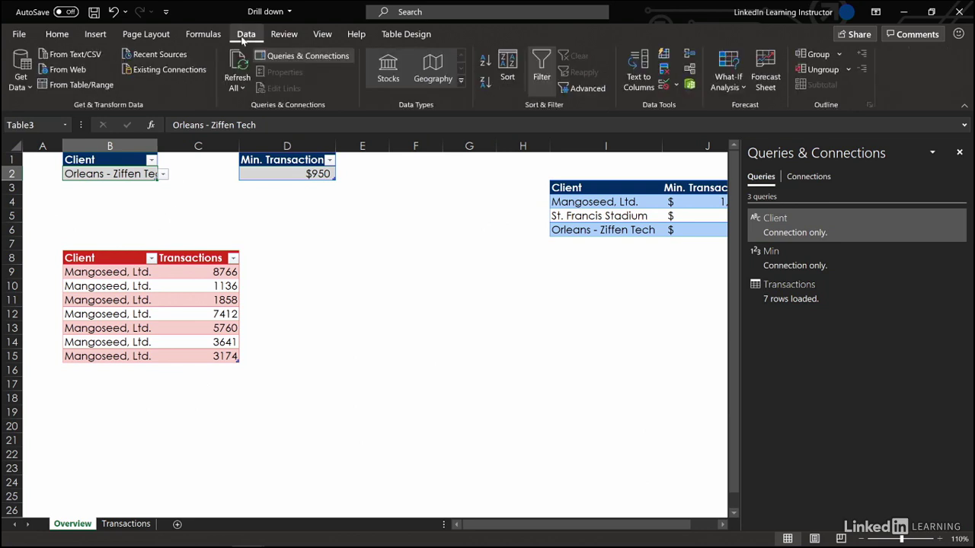
pyautogui.click(236, 64)
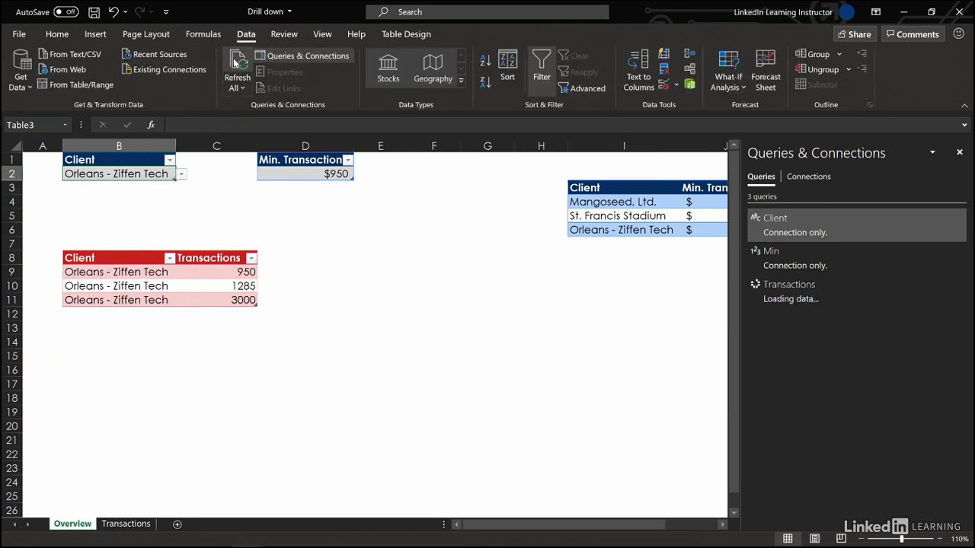